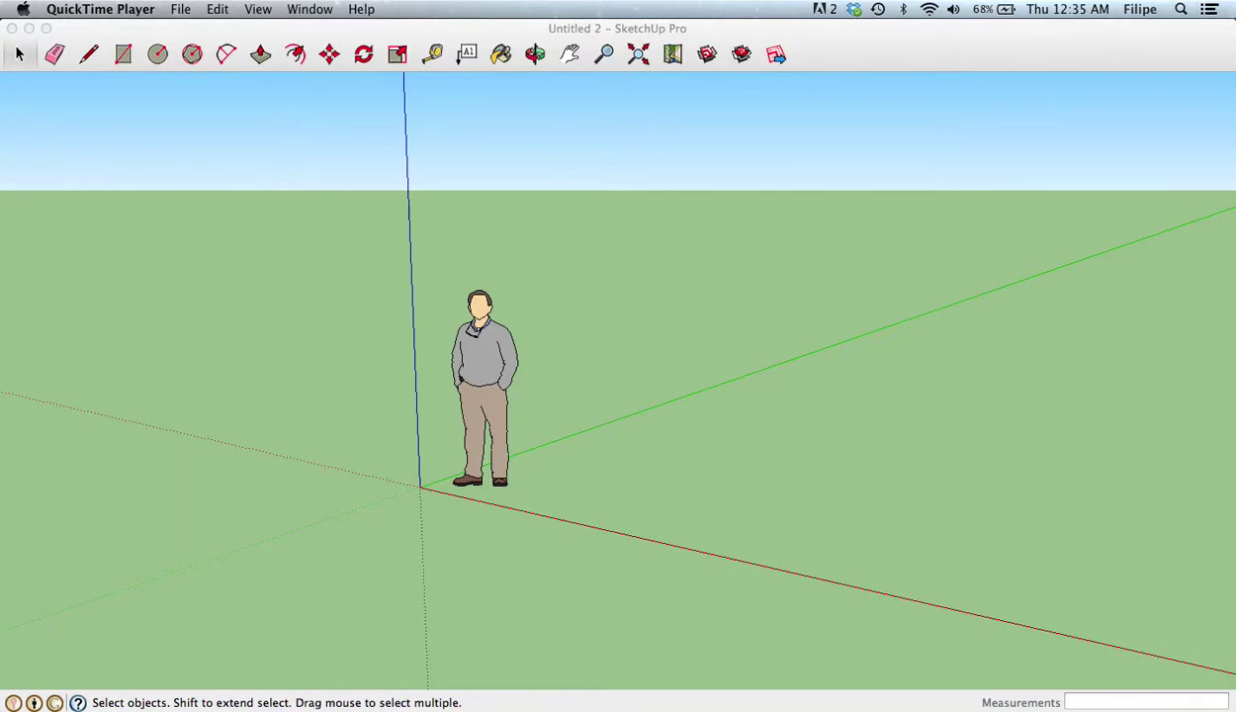
Delete the default person figure from the model
click(427, 450)
click(489, 415)
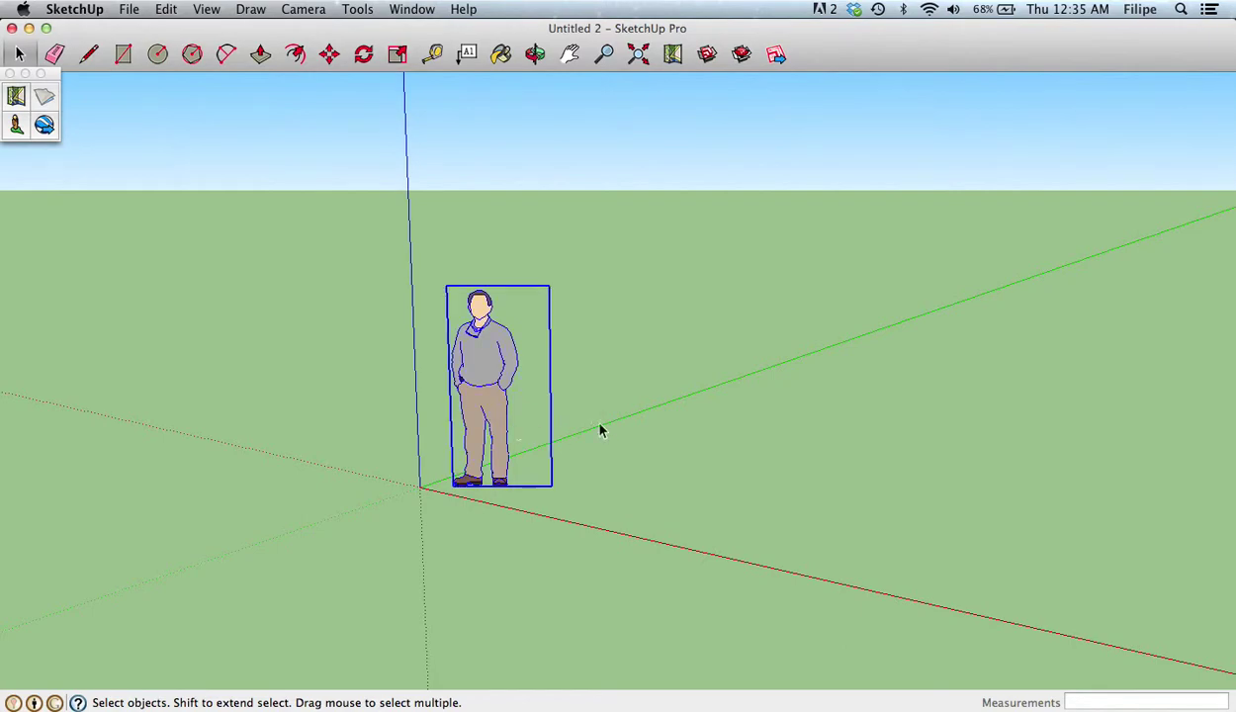
key(Delete)
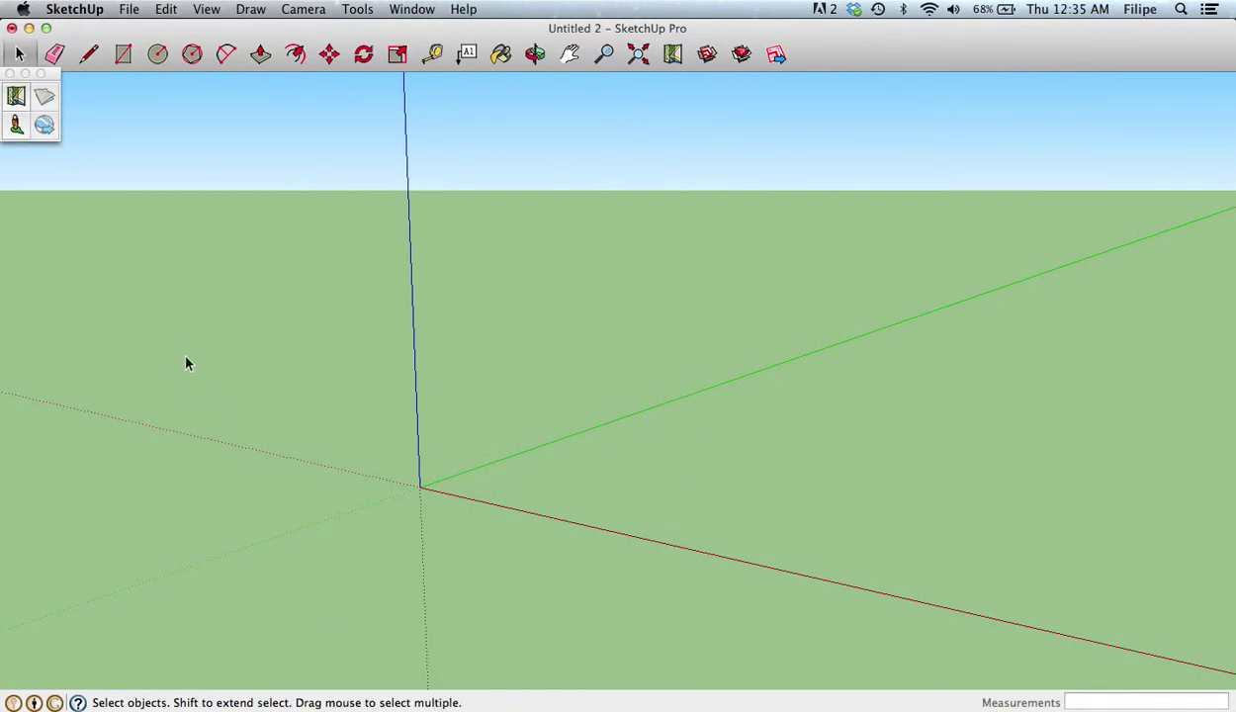
Orbit the empty scene and bring up the File menu's Geo-location options
click(129, 9)
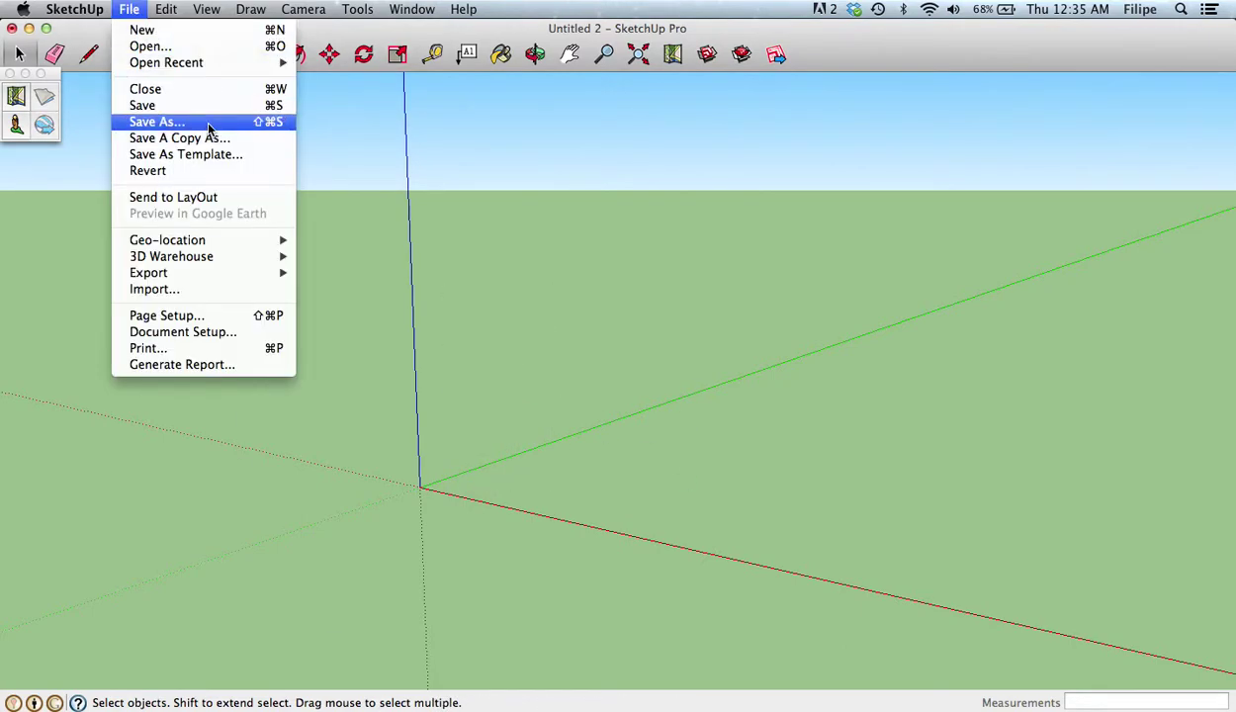
middle_drag(517, 585, 297, 386)
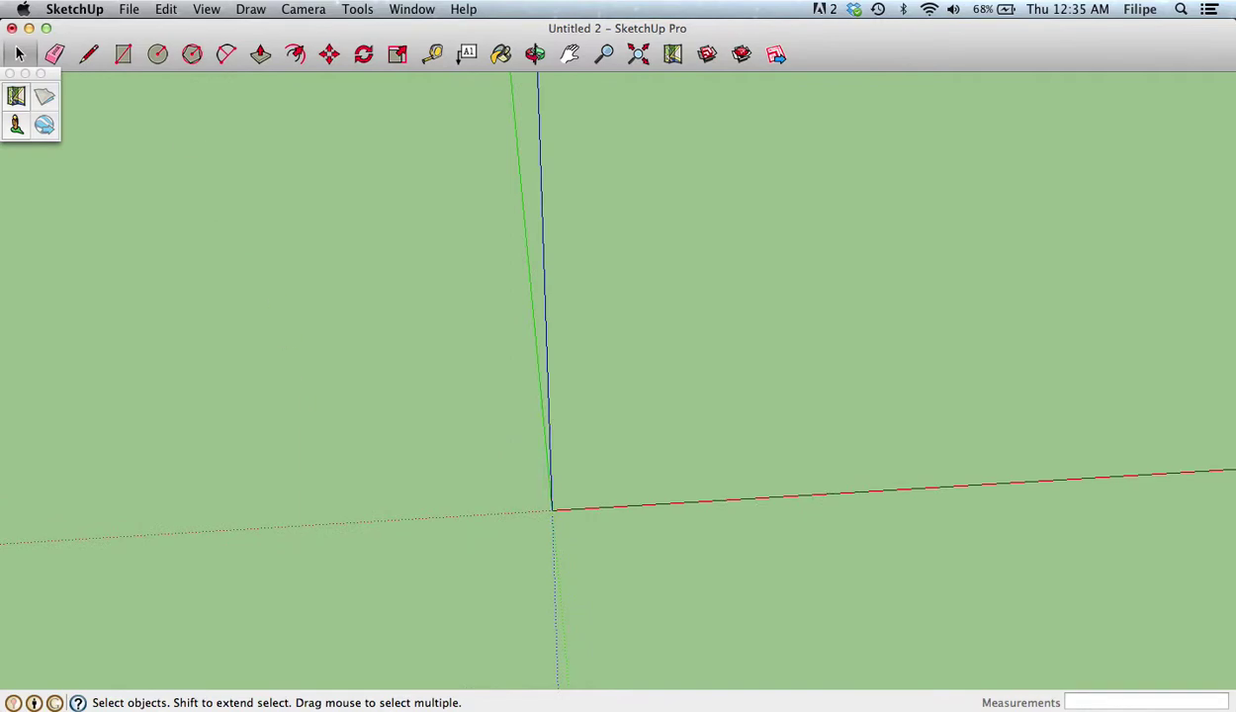
click(128, 9)
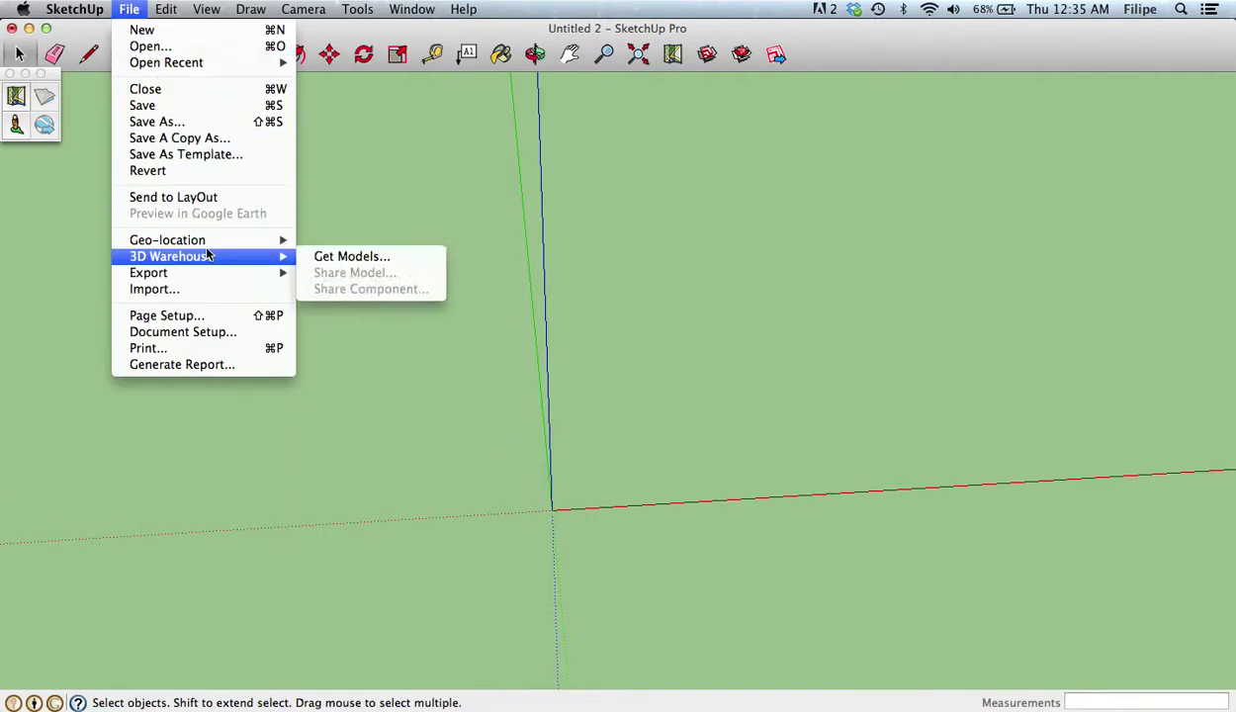
mouse_move(210, 241)
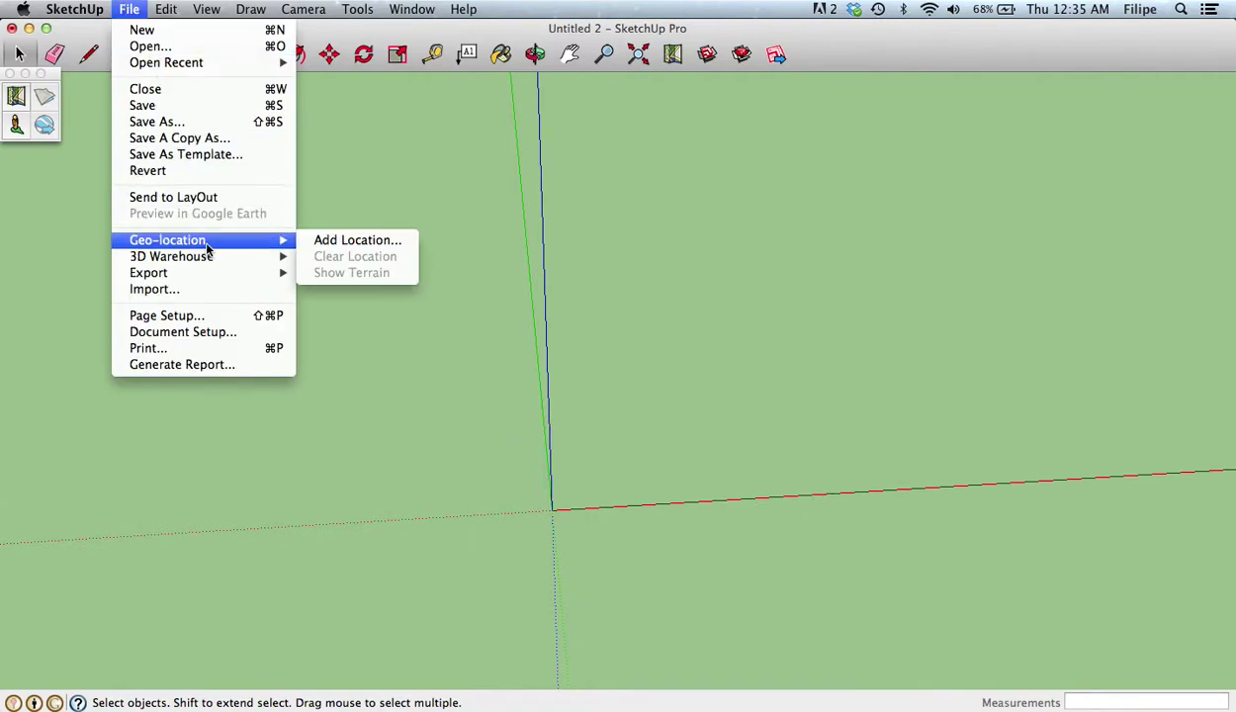
Add a Boston, MA location, crop the map region around Granary Burying Ground, and grab it
click(336, 240)
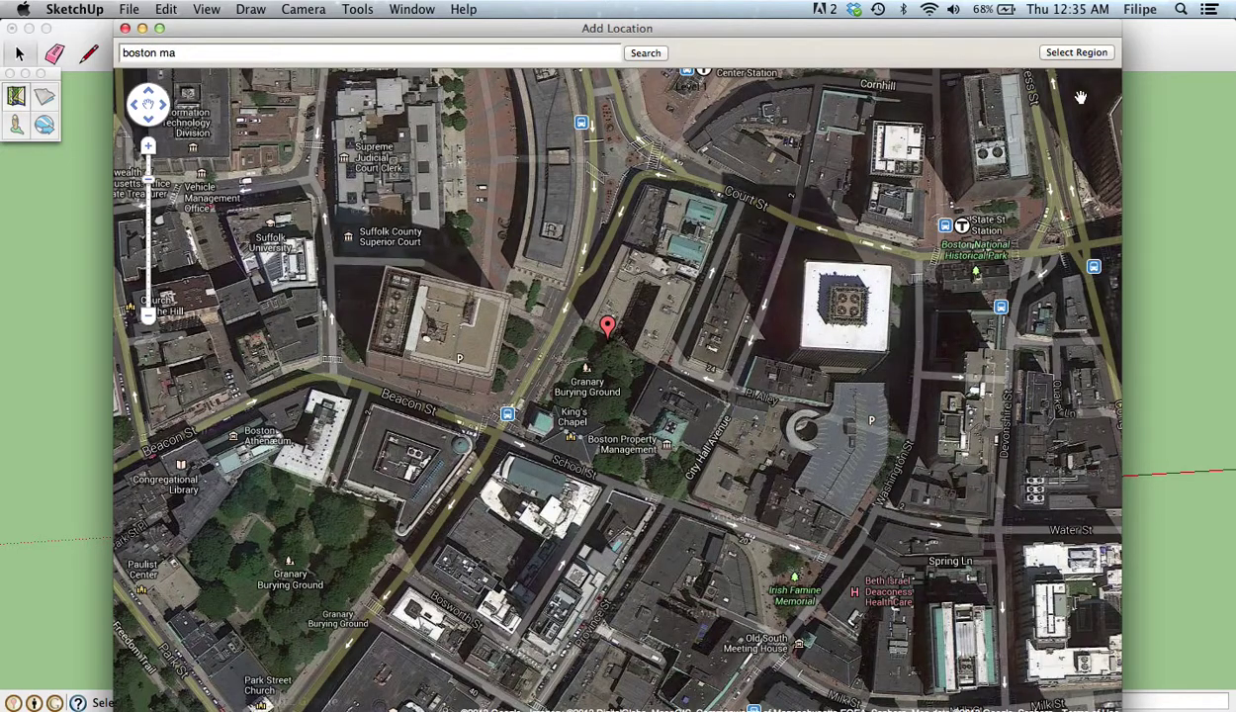
click(1081, 57)
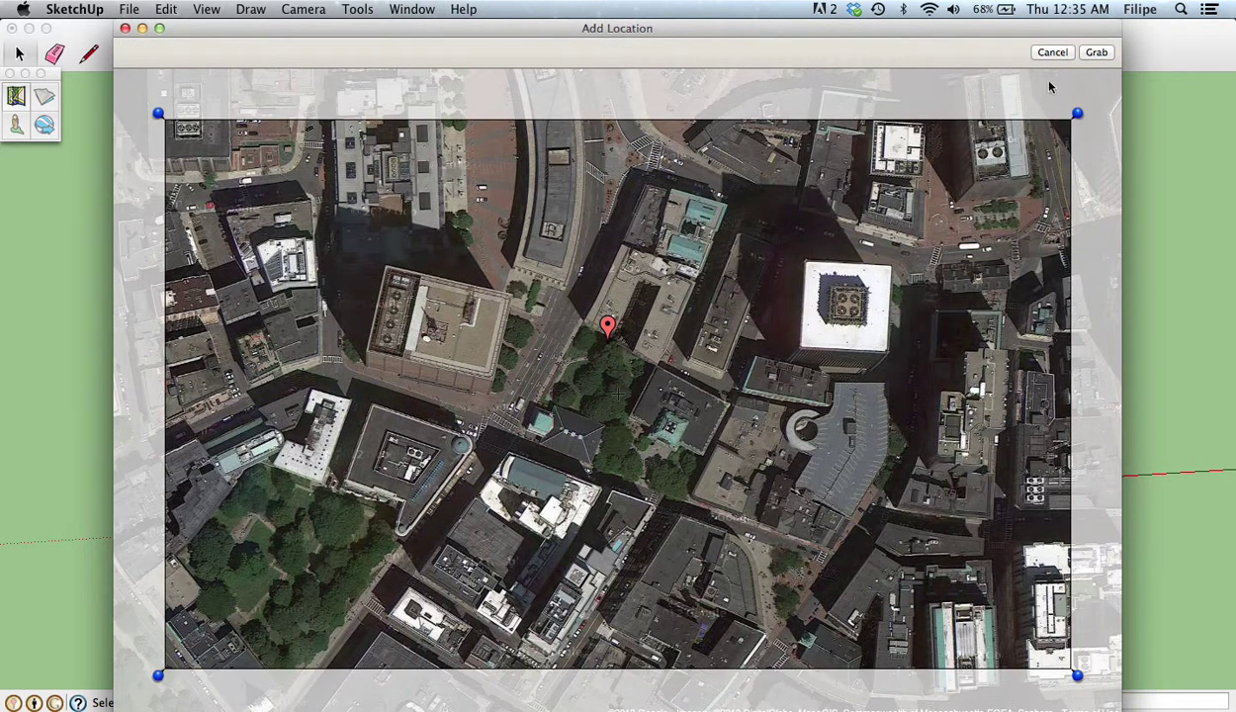
drag(1076, 116, 874, 166)
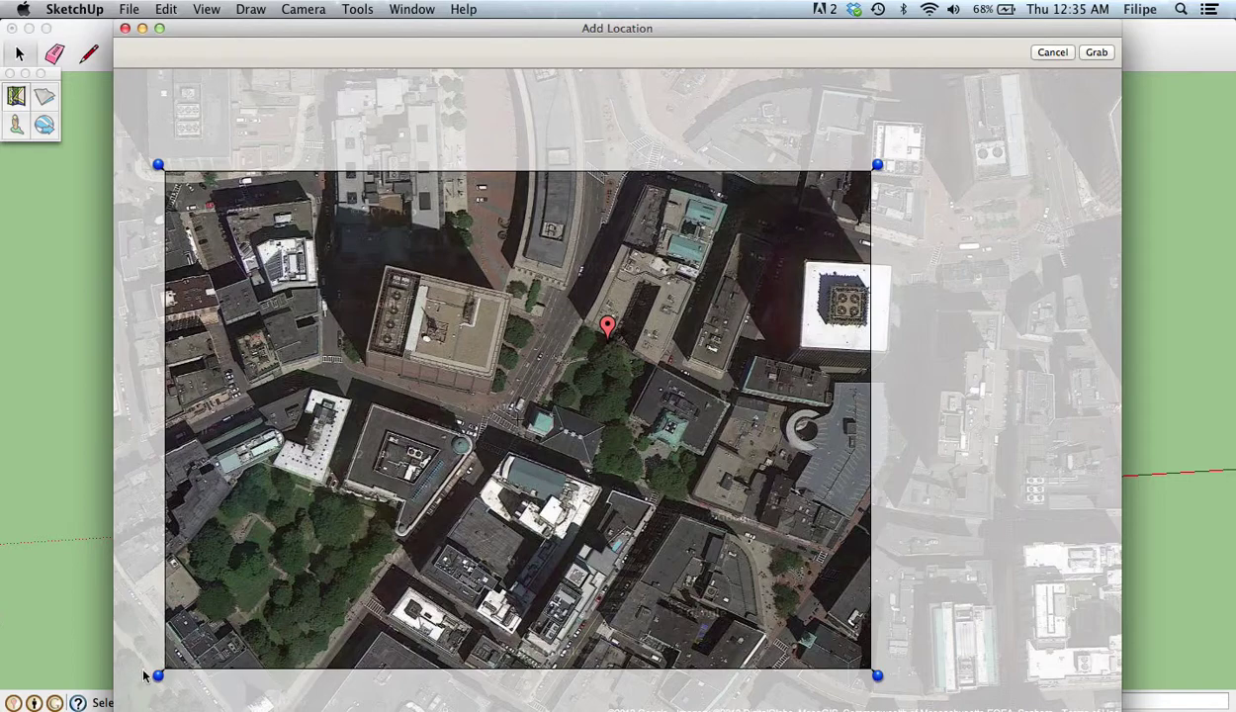
drag(158, 673, 321, 592)
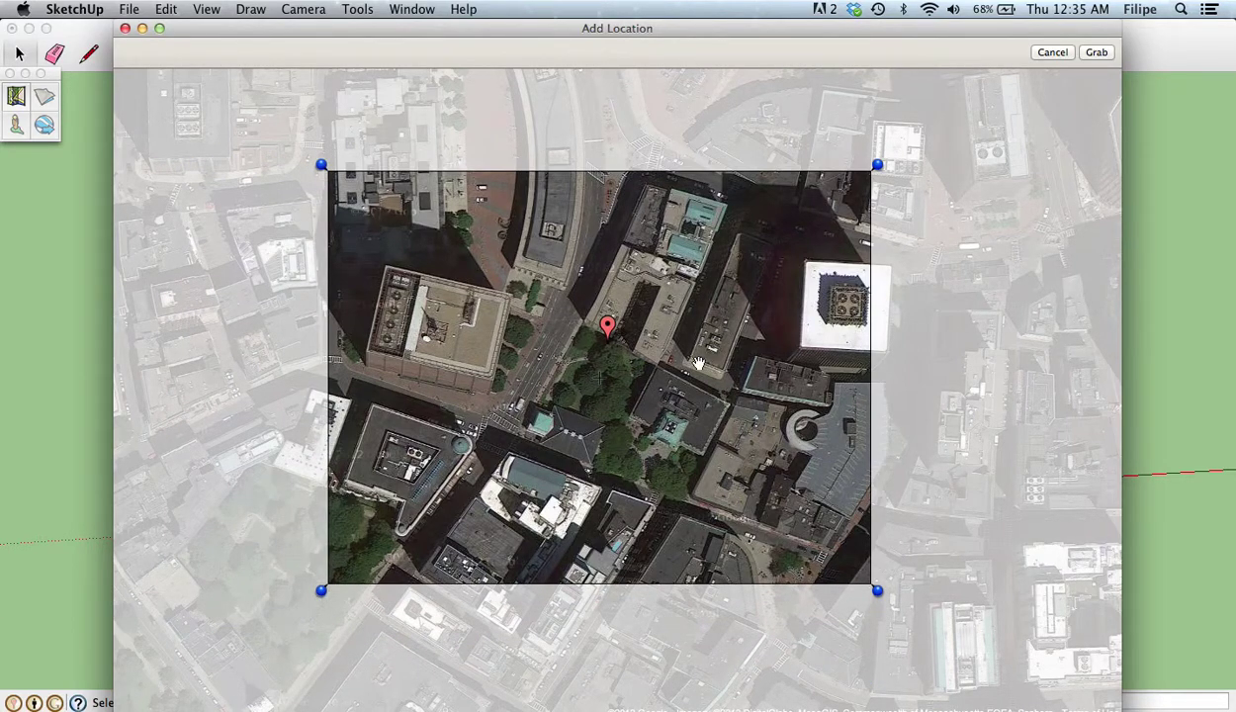
click(1094, 54)
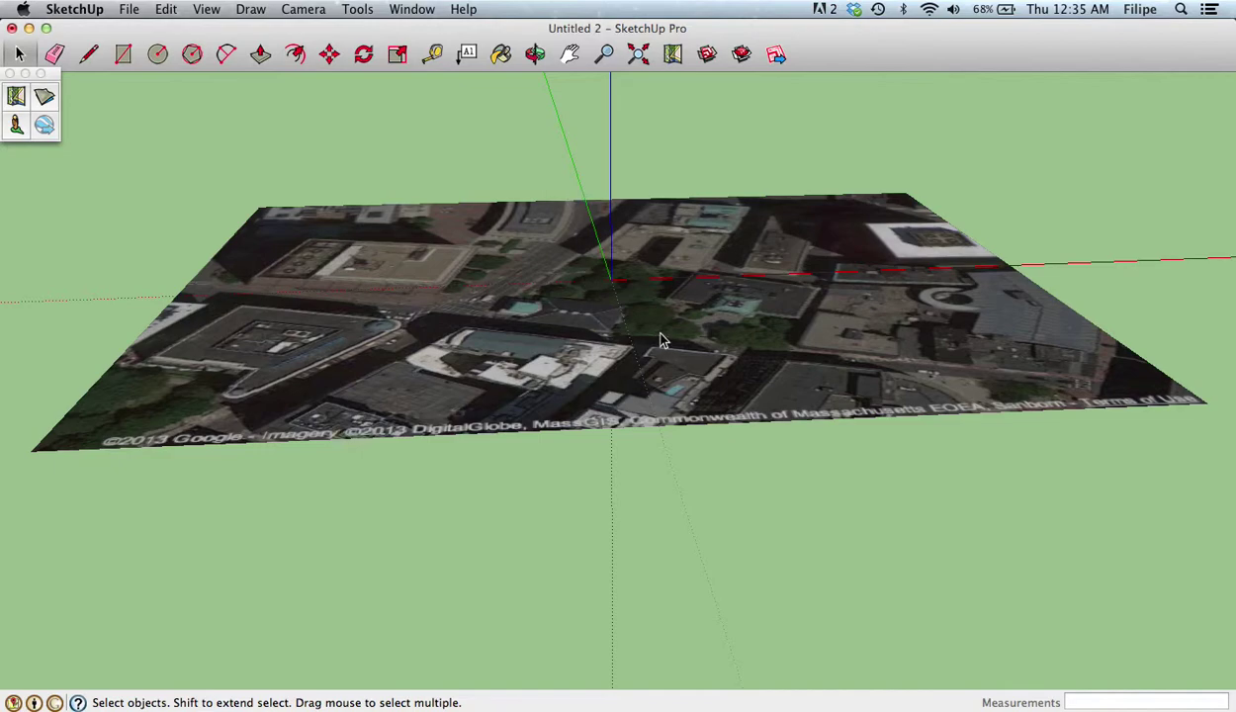
Switch to Top view and set the camera to Parallel Projection over the Boston image
key(super+2)
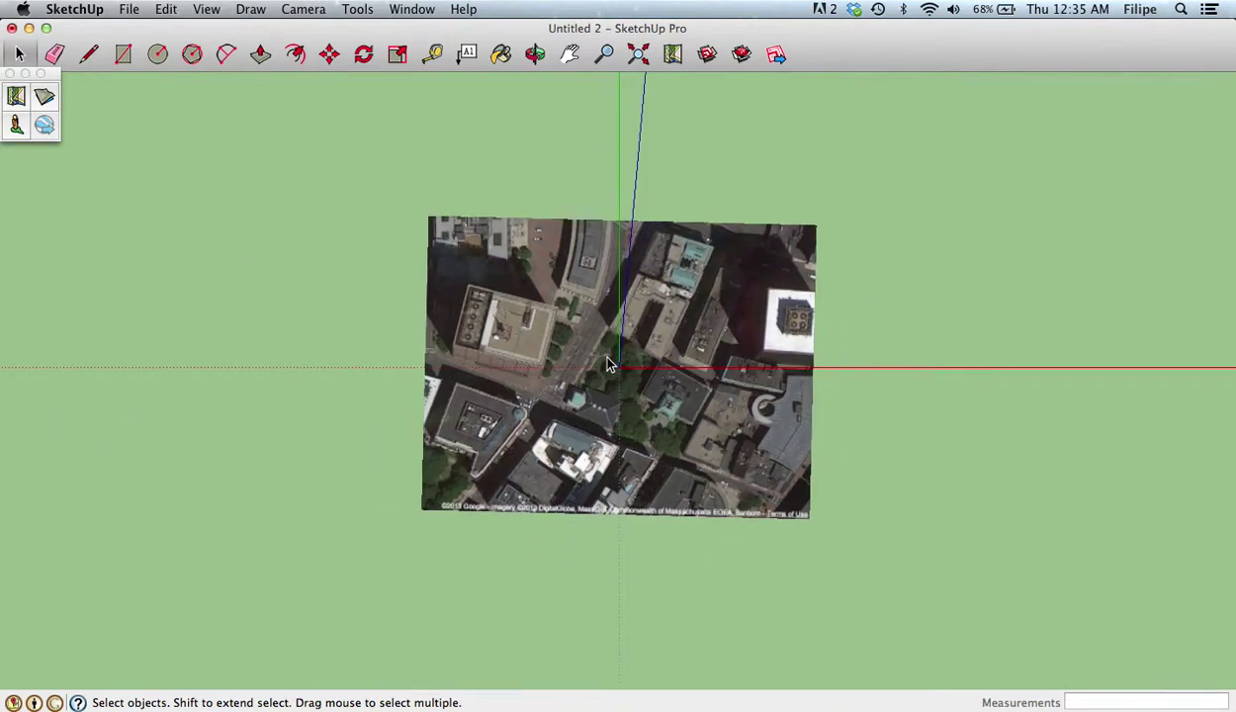
click(348, 10)
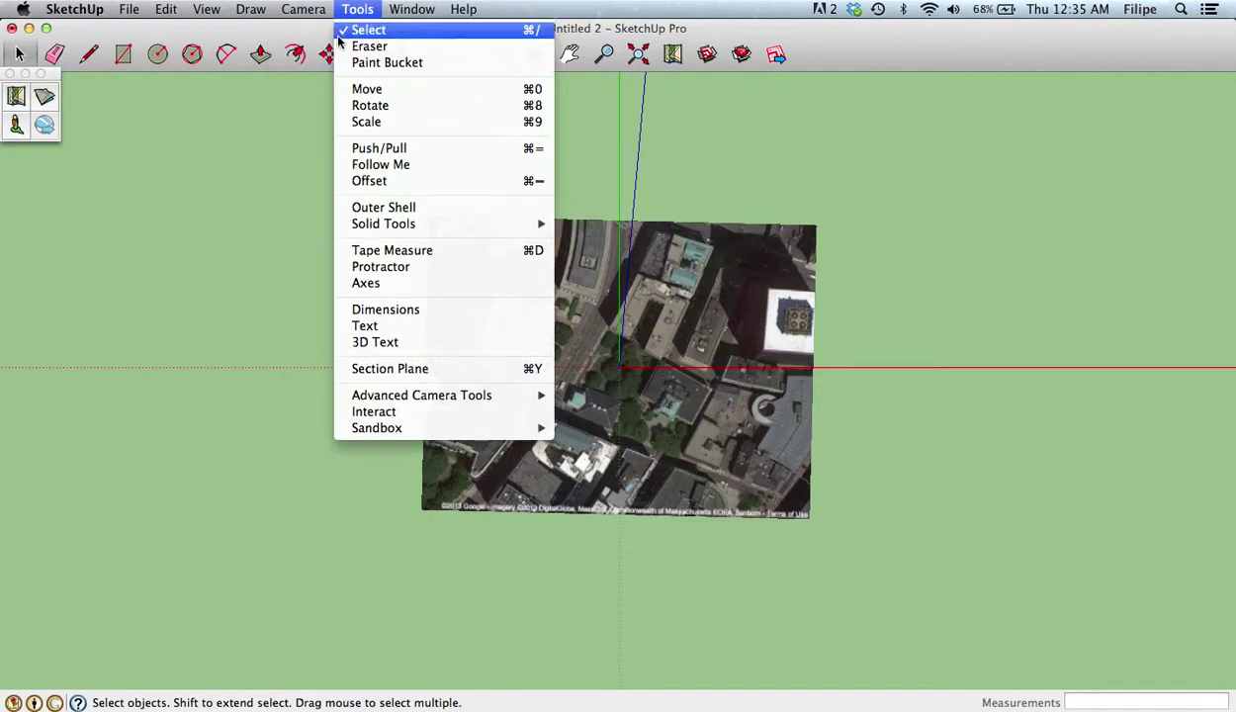
mouse_move(303, 9)
click(296, 87)
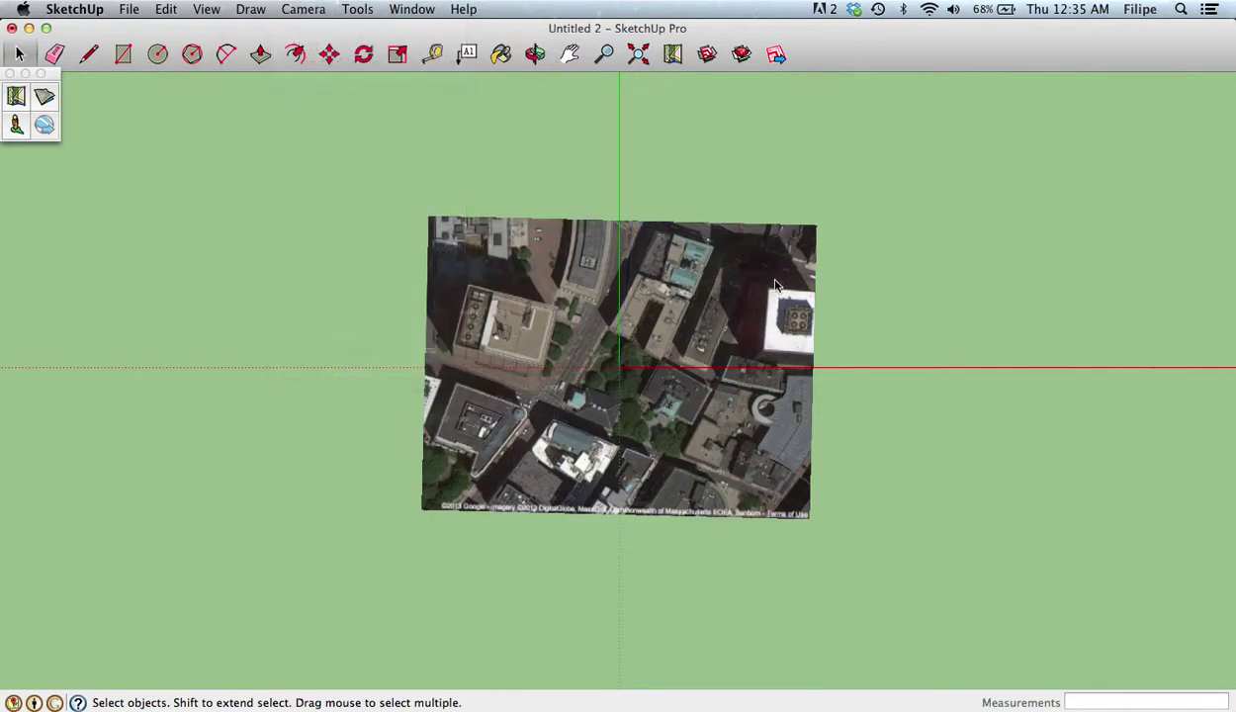
Draw two rectangles from the origin that together span the whole aerial image
click(122, 54)
click(621, 367)
click(840, 205)
click(839, 205)
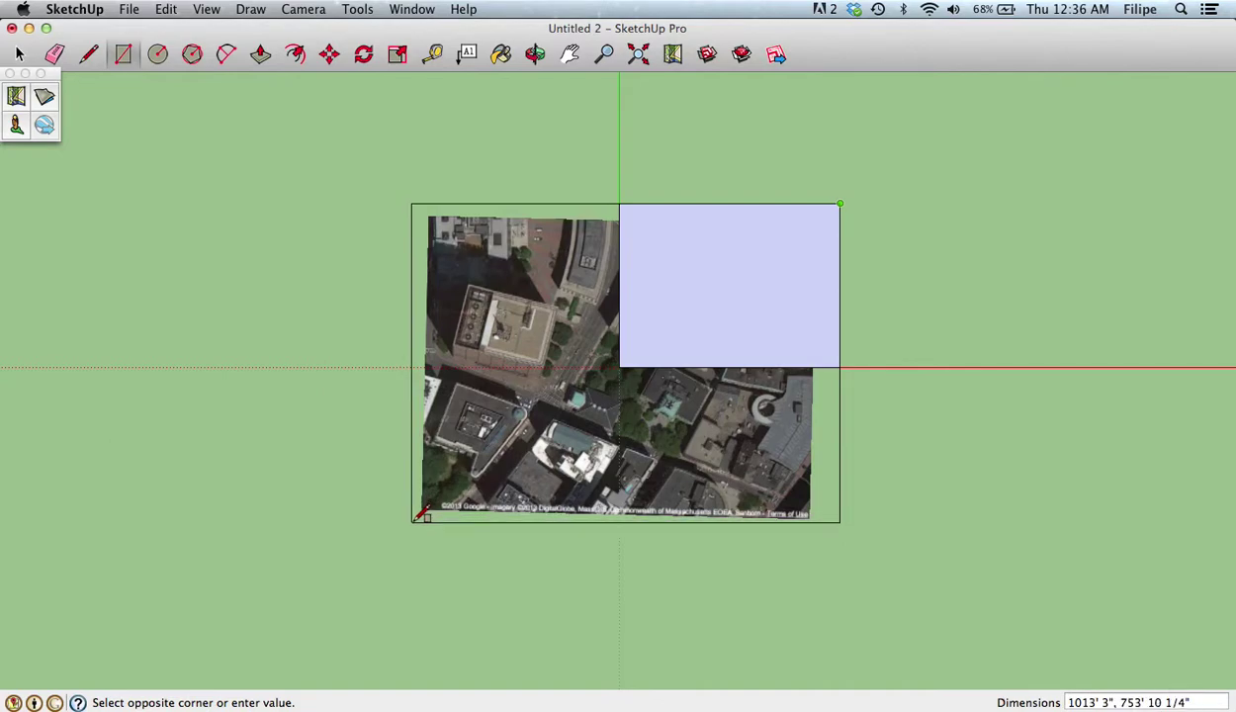
click(414, 520)
Erase the dividing vertical and horizontal edges to leave one rectangular face
key(e)
click(619, 323)
click(650, 367)
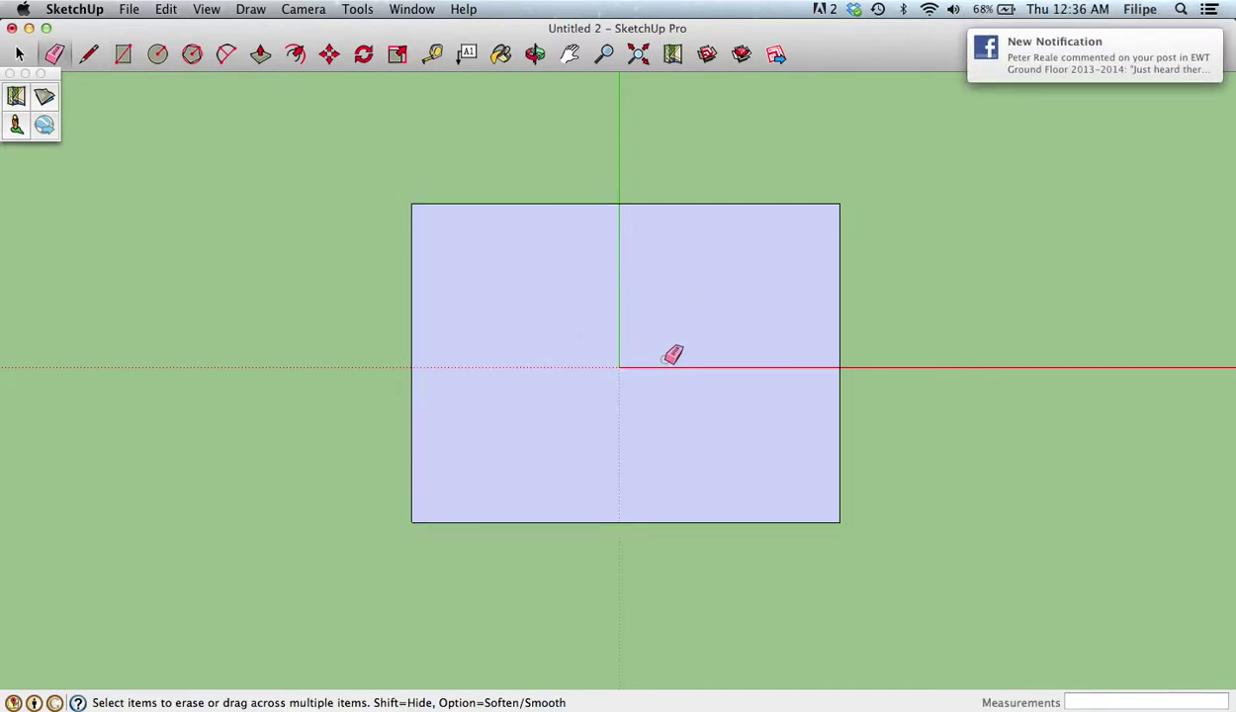
scroll(870, 169, down, 3)
scroll(553, 396, down, 3)
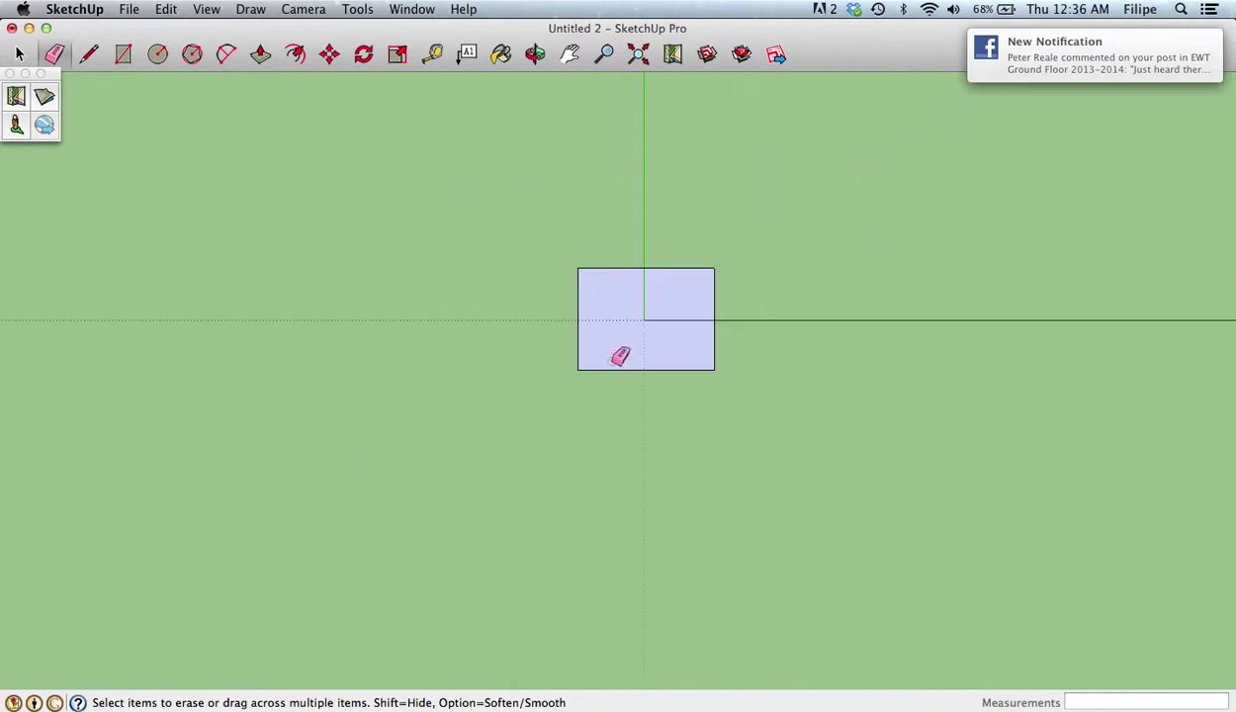
scroll(643, 174, up, 5)
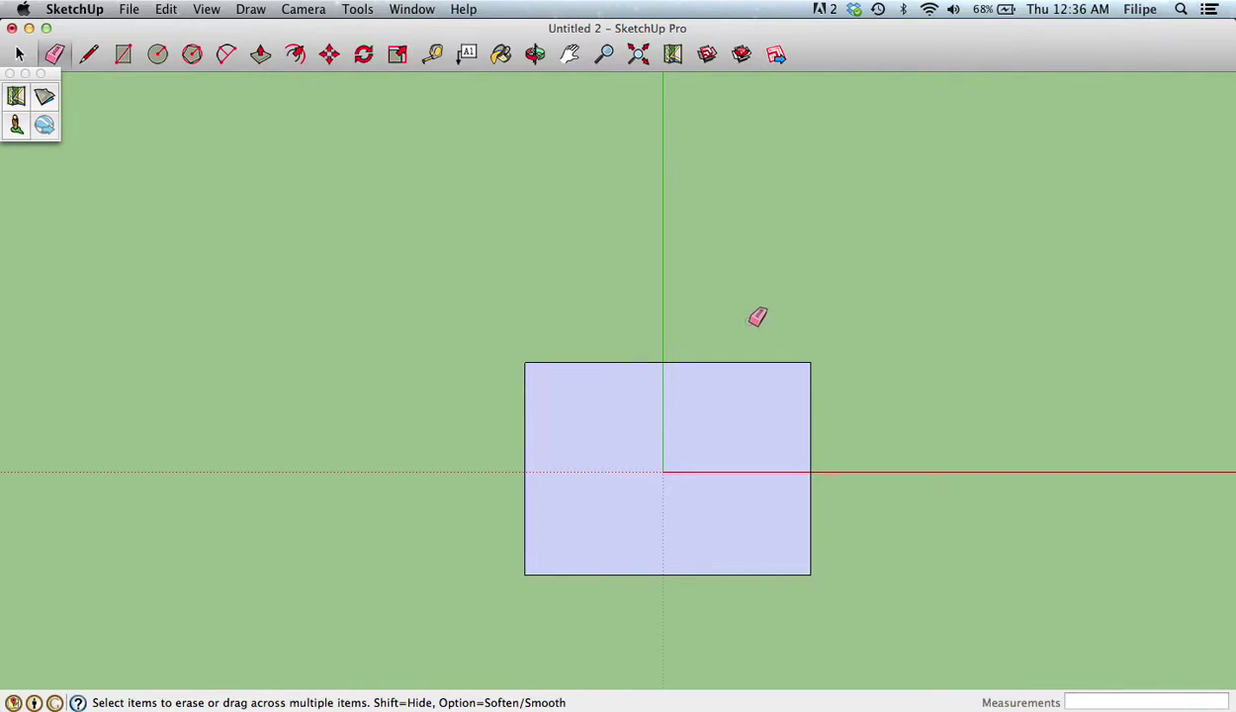
Copy the face 30' up the blue axis and divide it into 15 evenly spaced copies
key(o)
drag(852, 499, 417, 552)
key(m)
scroll(450, 485, up, 10)
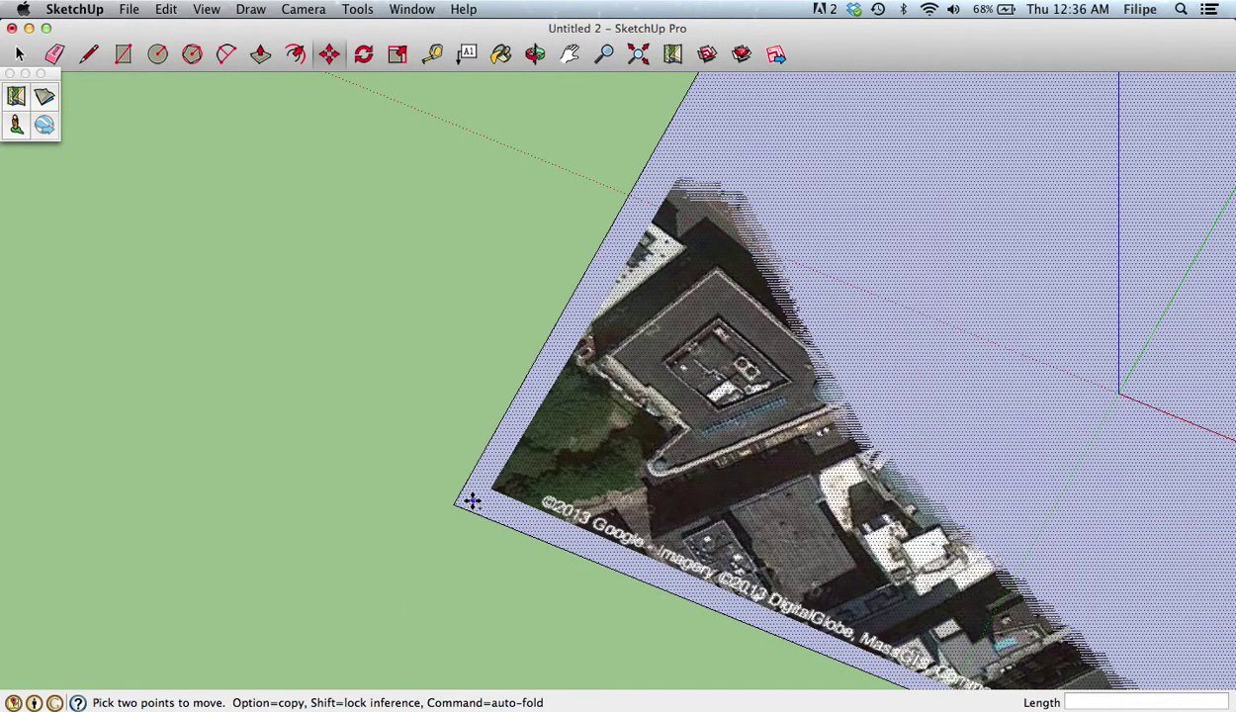
click(457, 507)
key(alt)
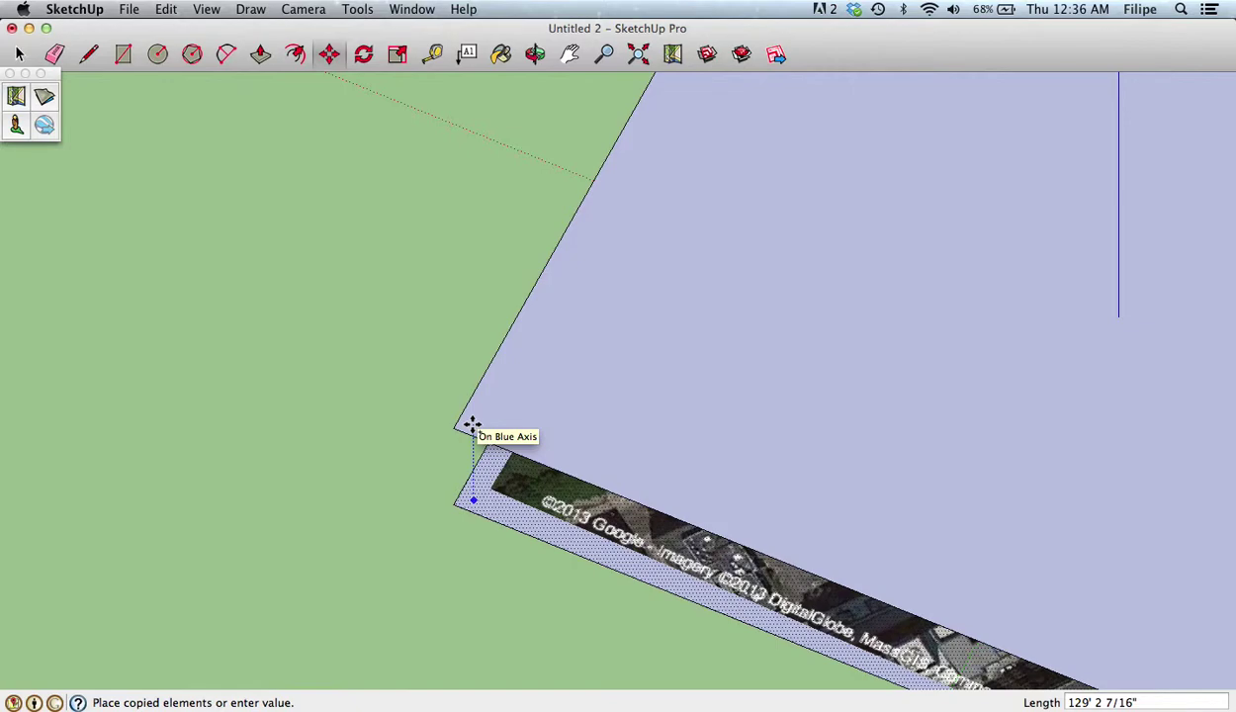
text(30)
key(Return)
text(/15)
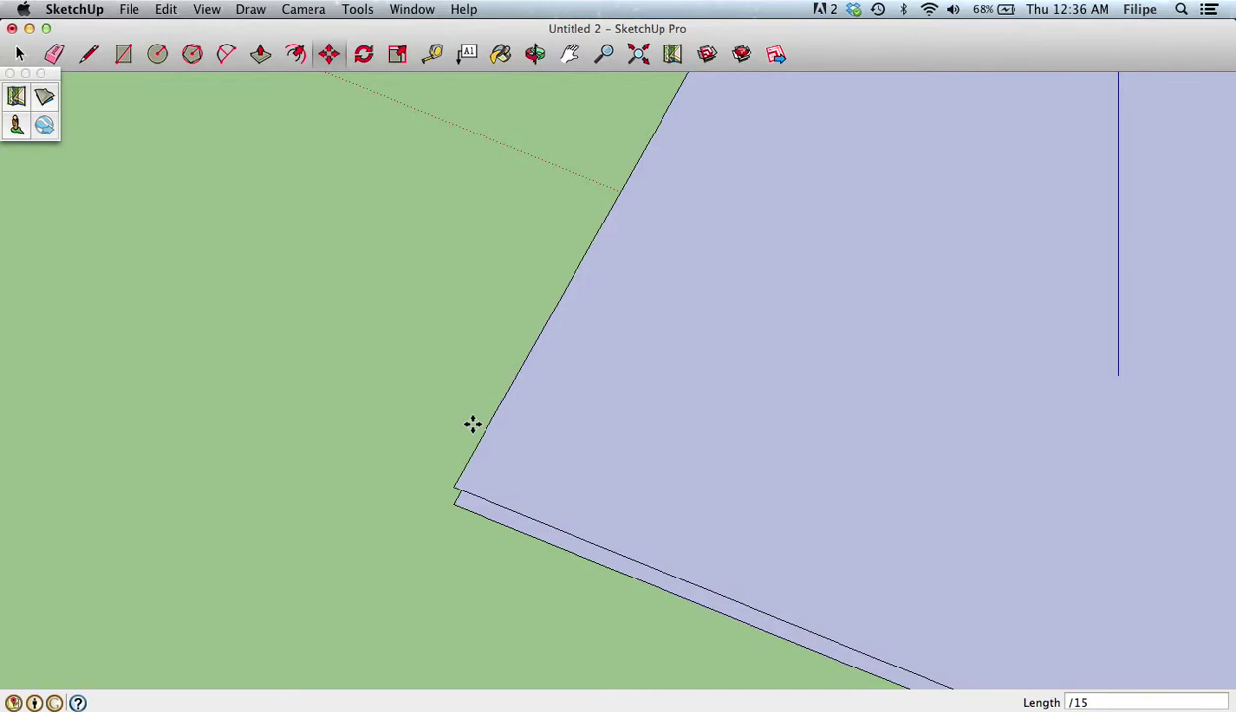
key(Return)
scroll(383, 311, down, 6)
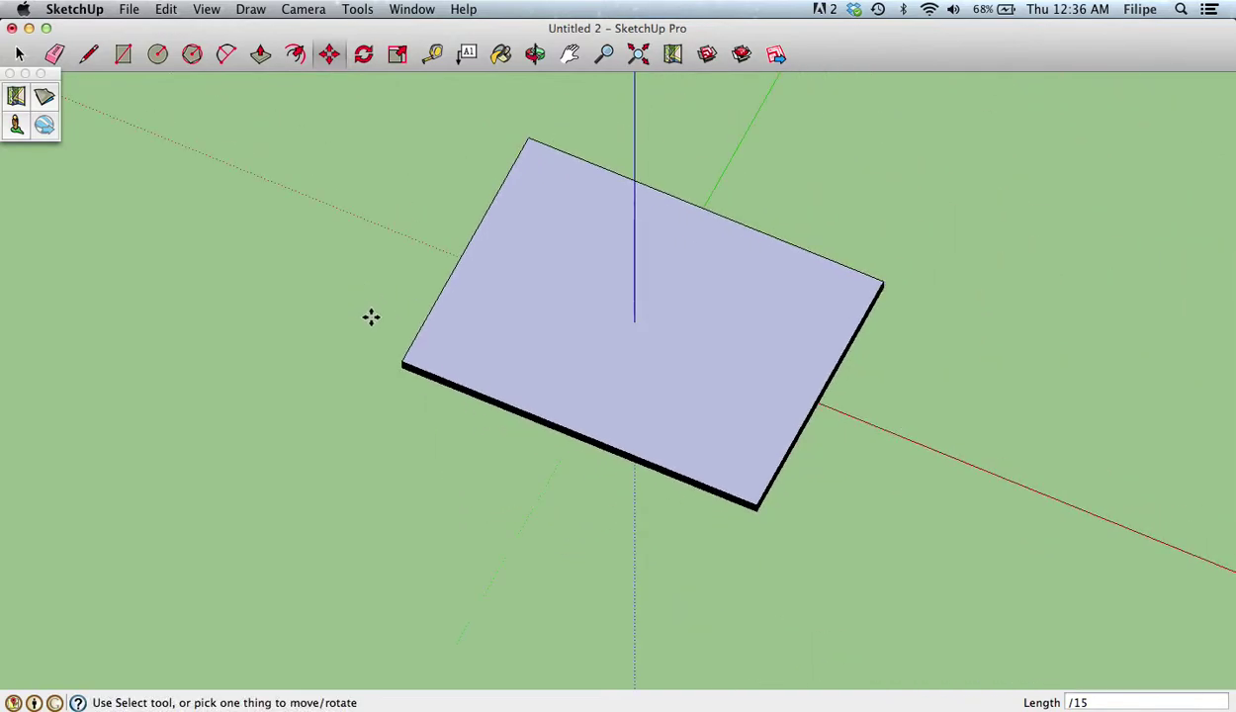
Orbit to the stacked slab and select its top face and edges
shift+middle_drag(473, 539, 638, 278)
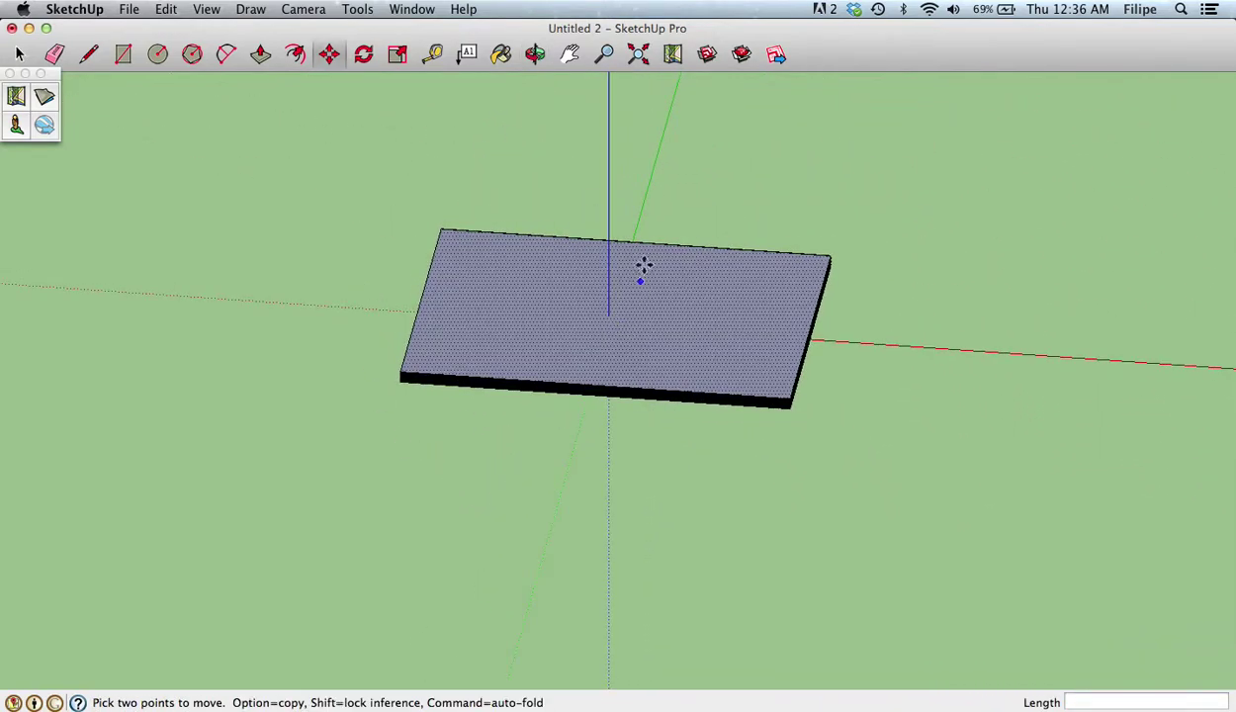
middle_drag(566, 474, 439, 284)
scroll(582, 325, up, 5)
middle_drag(583, 325, 505, 555)
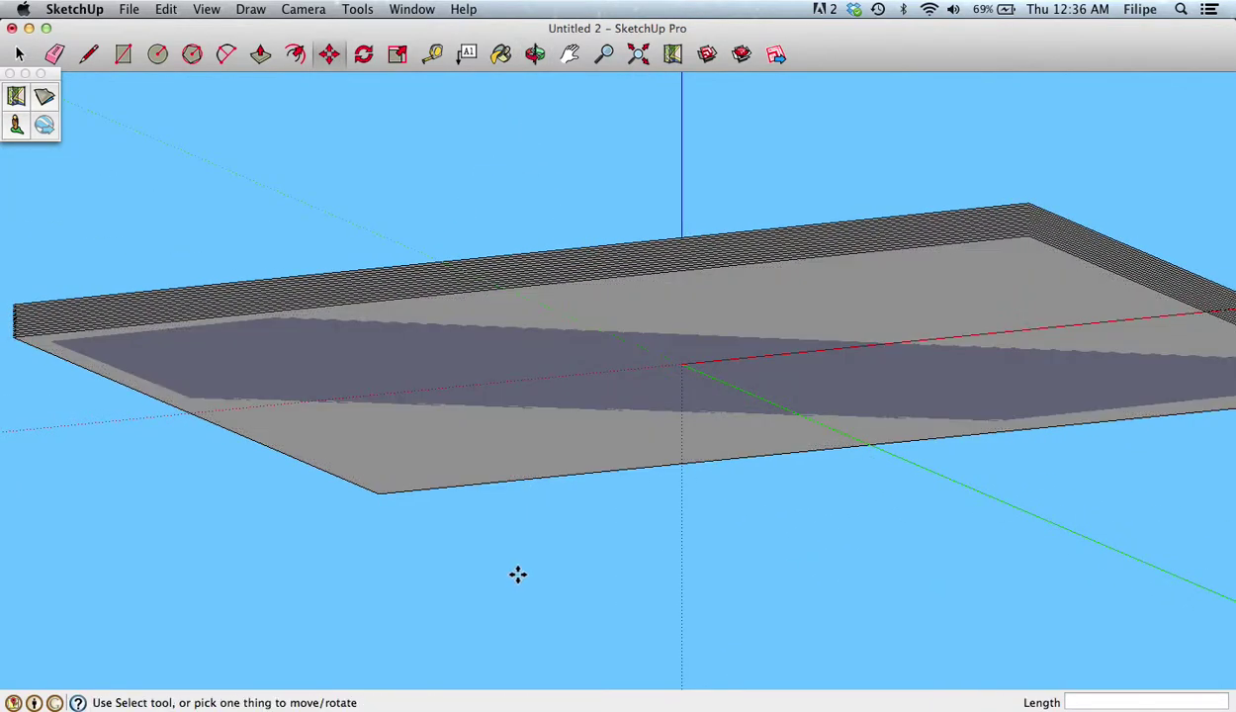
key(space)
double_click(512, 405)
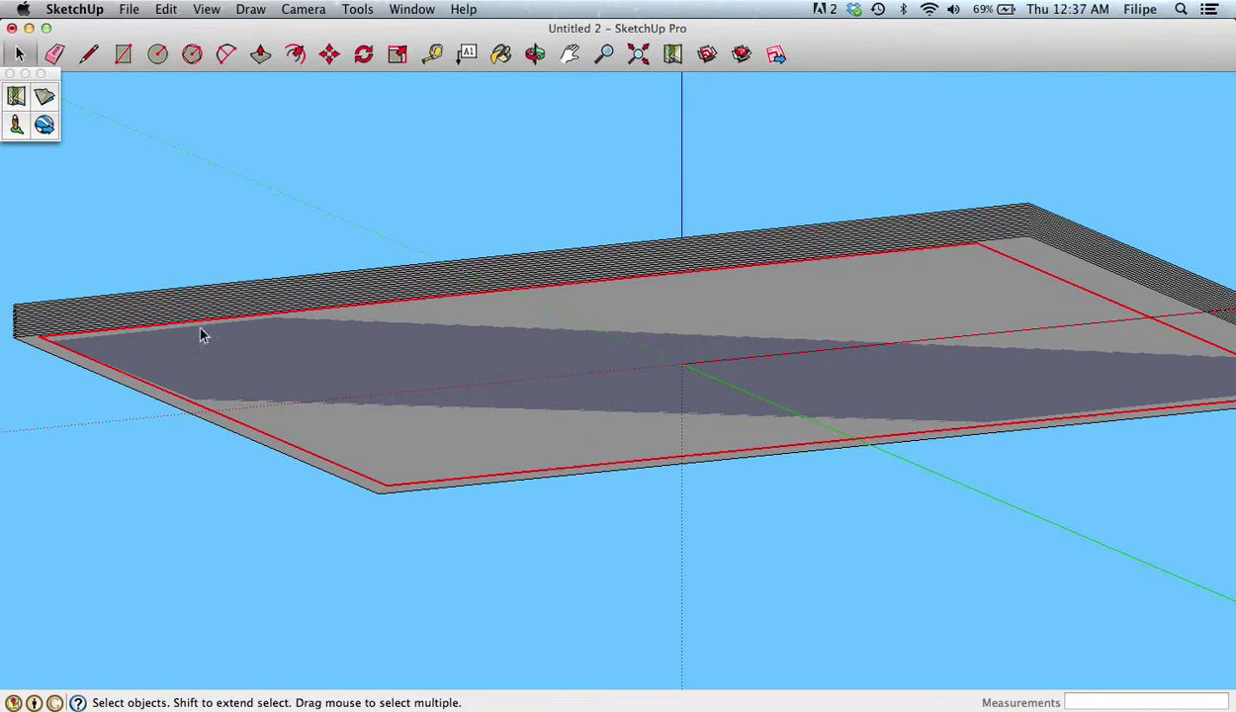
Turn on terrain and orbit down to a low side view of the slab
click(165, 9)
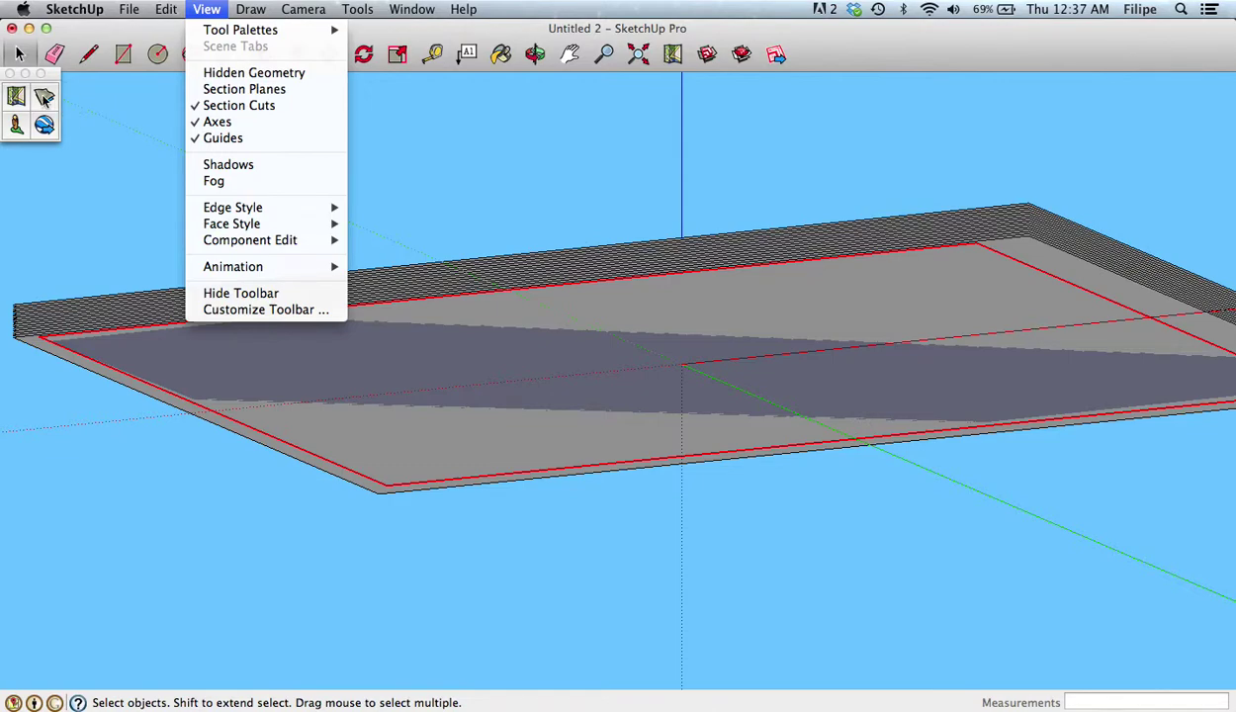
click(94, 105)
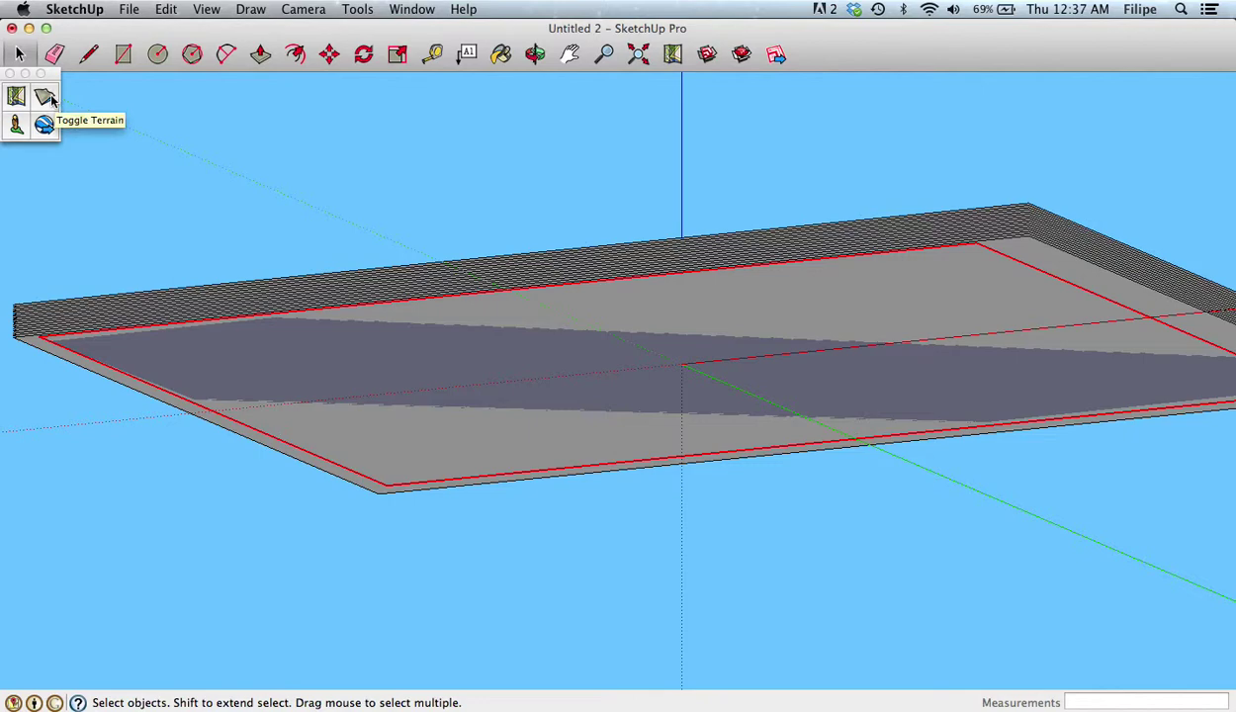
click(45, 97)
middle_drag(583, 287, 707, 407)
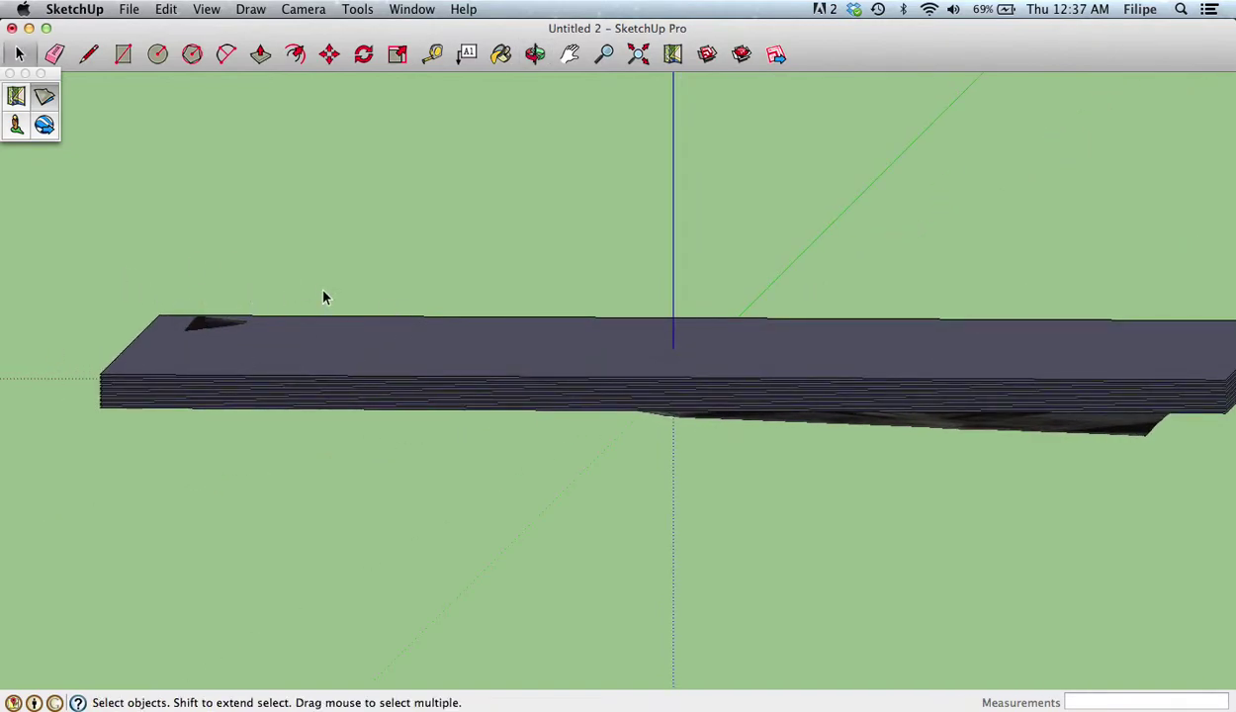
Intersect the stacked plane group with the model
click(1107, 433)
right_click(1104, 434)
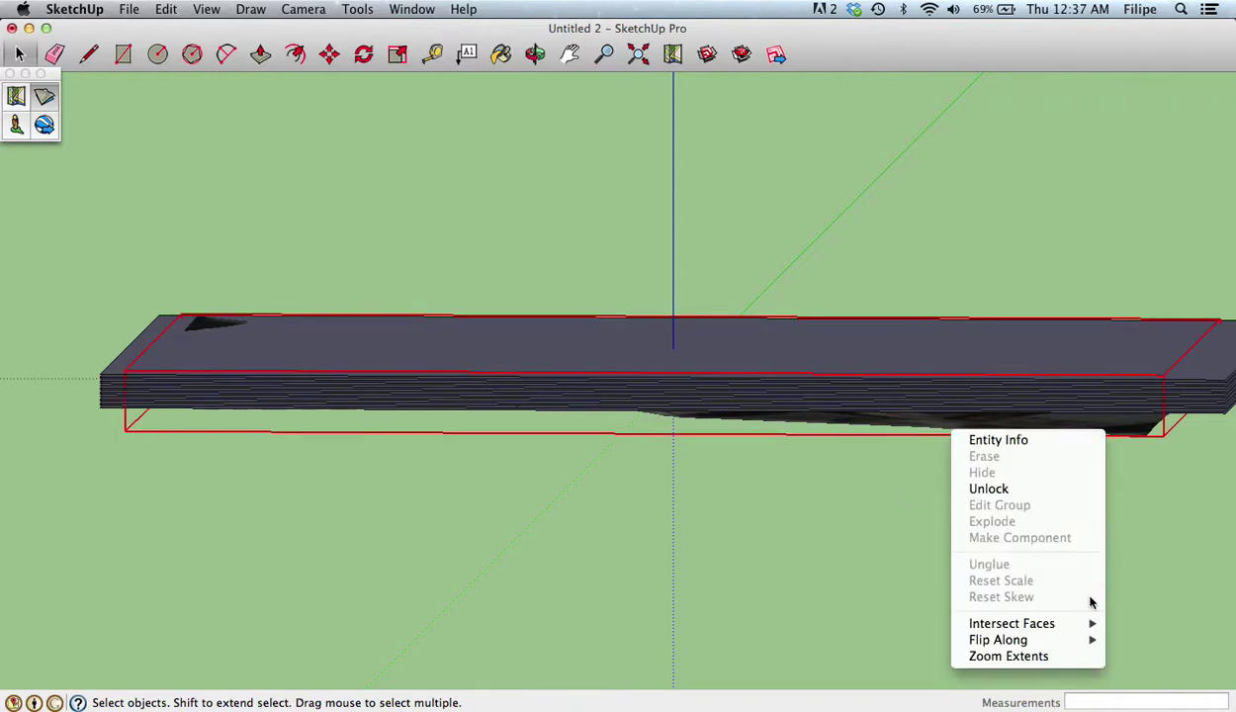
mouse_move(1058, 623)
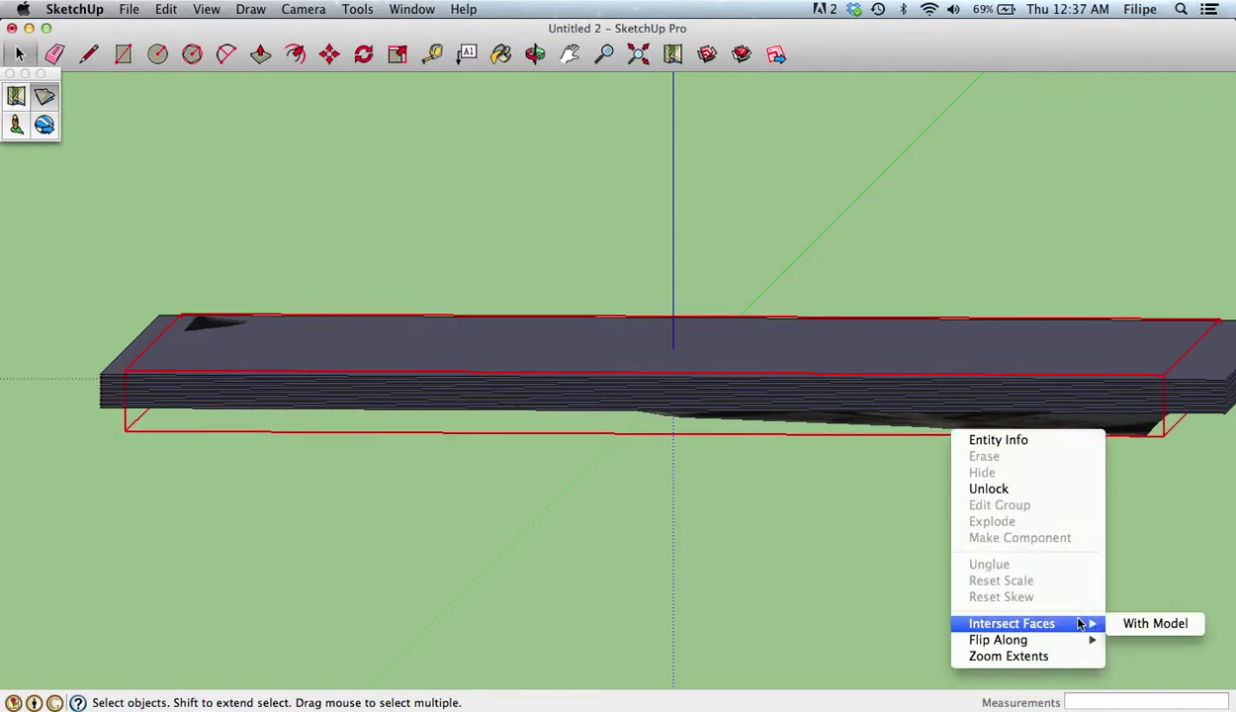
click(1132, 625)
click(181, 281)
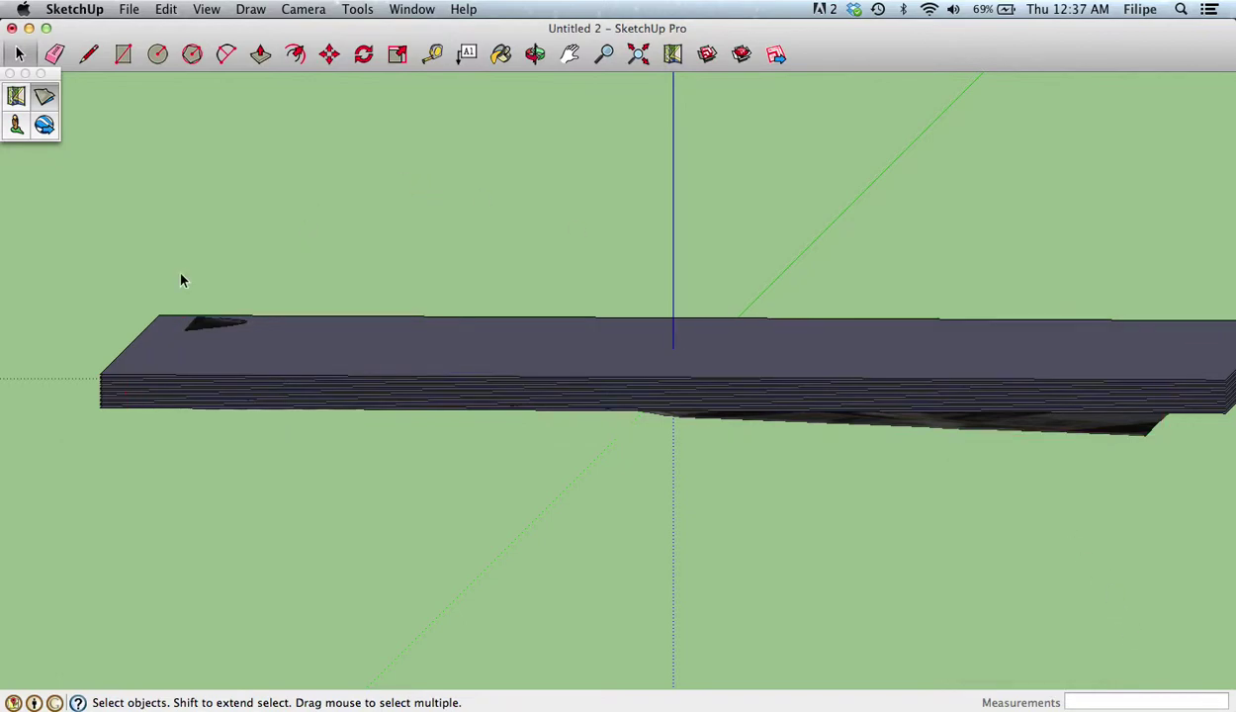
Delete the leftover plane faces and stray edges so only contour lines remain
middle_drag(724, 244, 863, 417)
drag(1023, 362, 930, 140)
key(Delete)
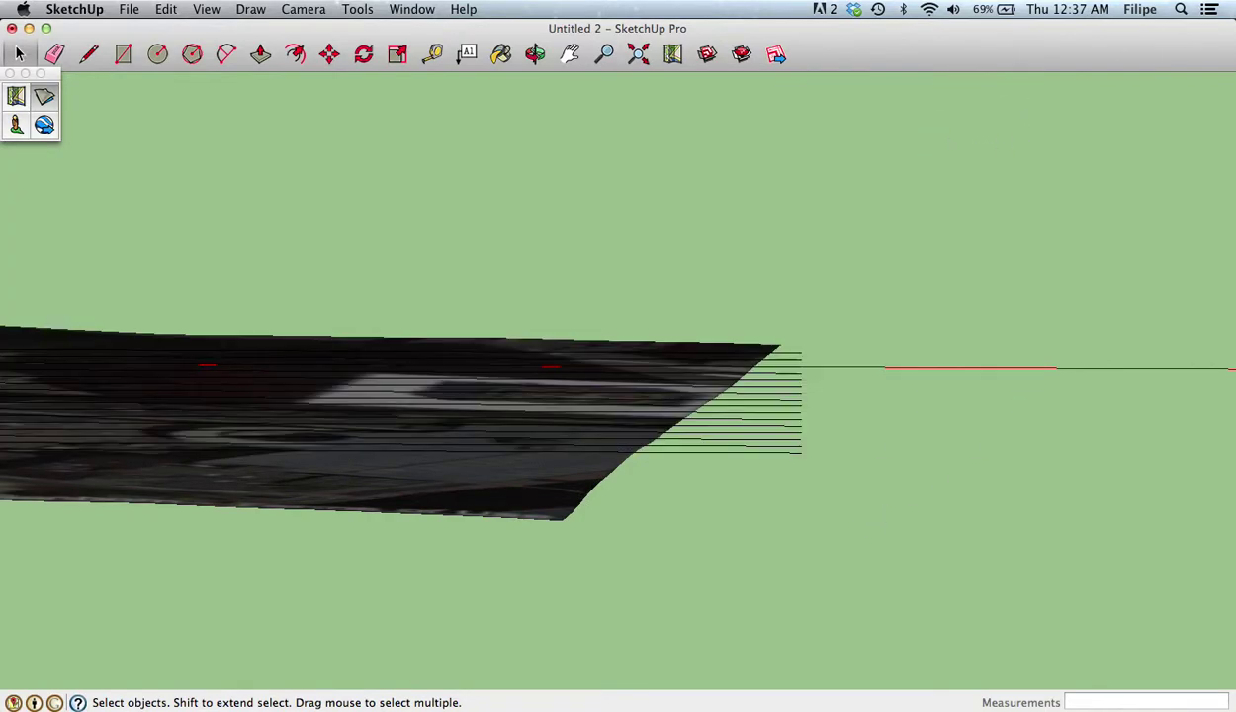
middle_drag(726, 567, 1076, 427)
drag(1076, 427, 982, 202)
key(Delete)
middle_drag(1110, 202, 220, 318)
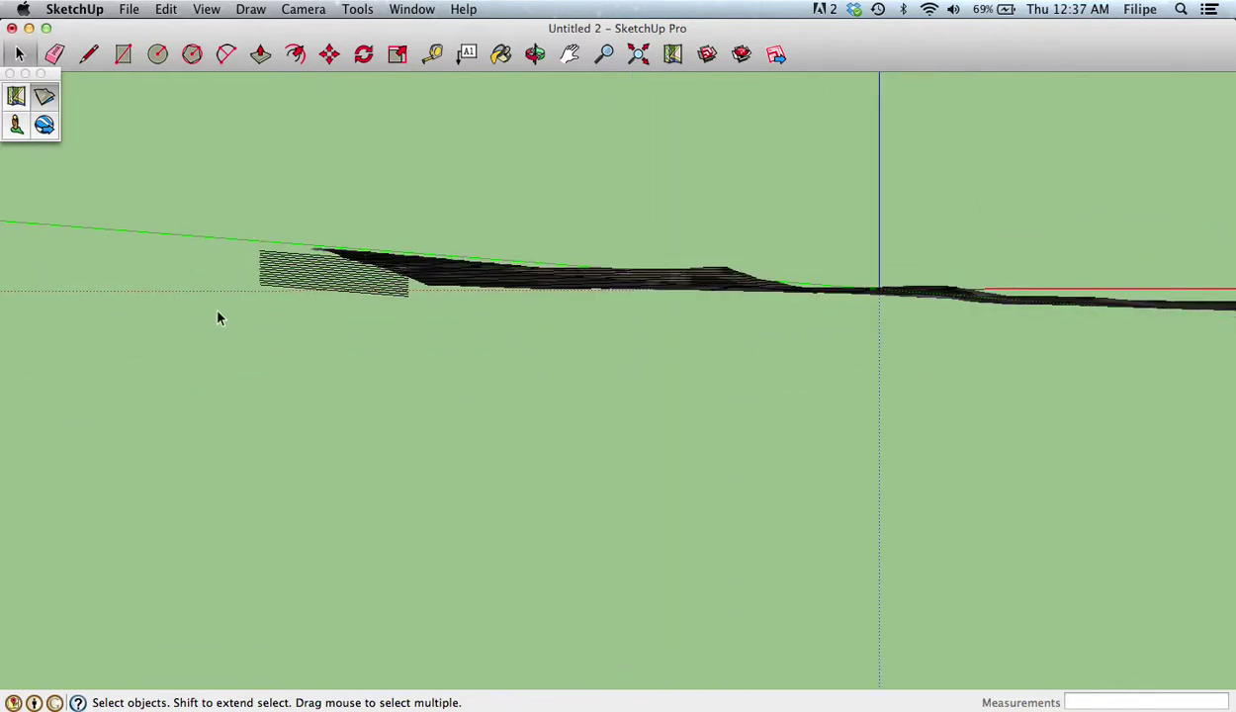
mouse_move(256, 300)
mouse_down()
mouse_move(196, 160)
mouse_move(279, 235)
mouse_move(279, 292)
mouse_up()
click(279, 293)
key(Delete)
middle_drag(450, 287, 775, 508)
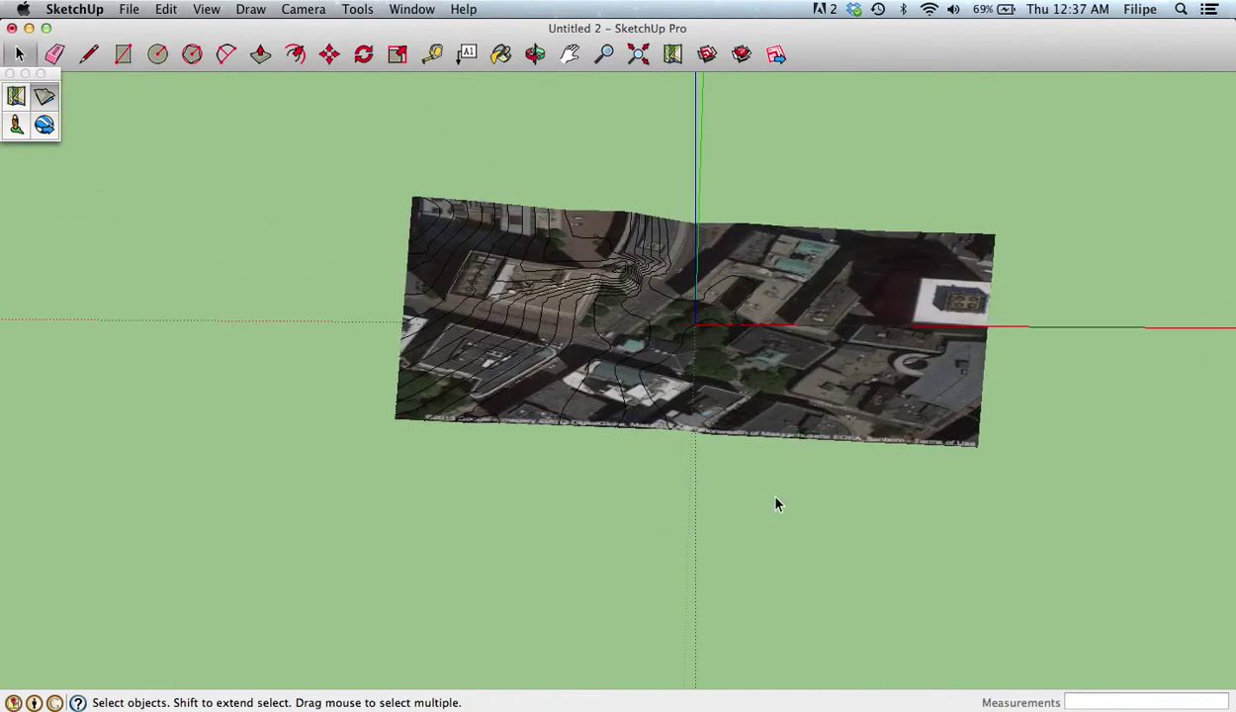
Return to a straight Top view of the contoured image and change the camera projection
key(super+2)
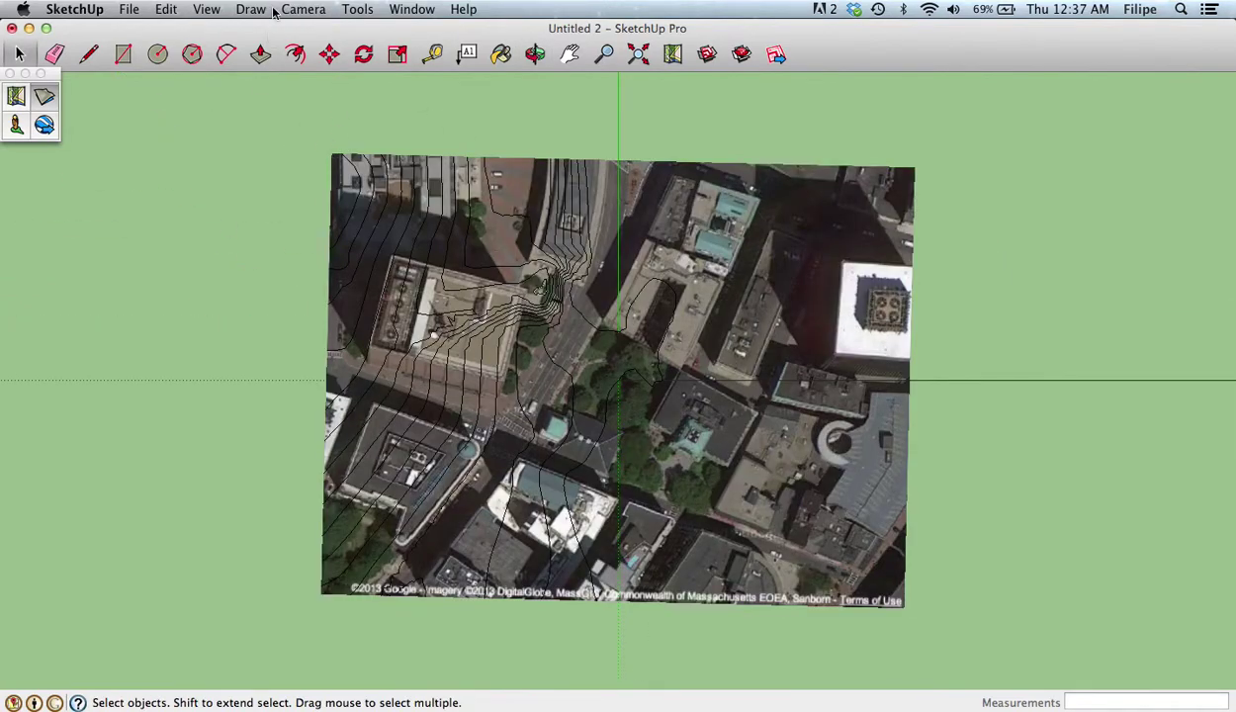
middle_drag(934, 502, 697, 287)
key(super+2)
click(297, 12)
click(300, 89)
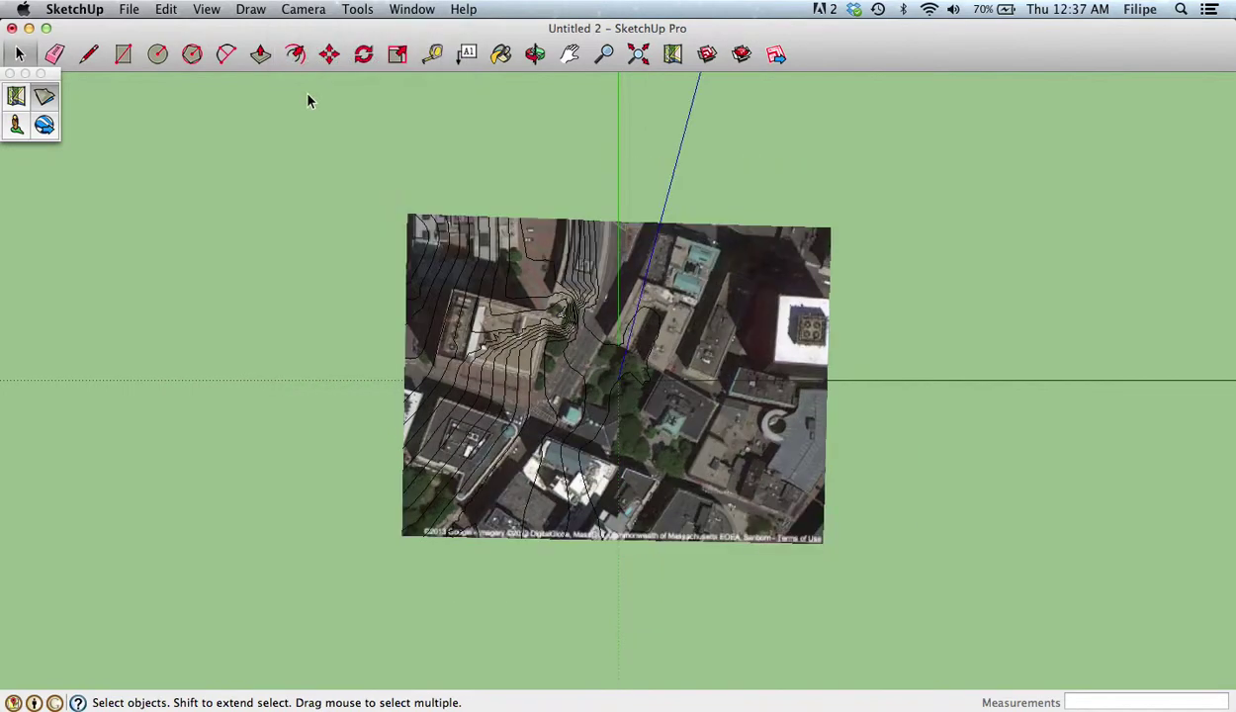
click(297, 9)
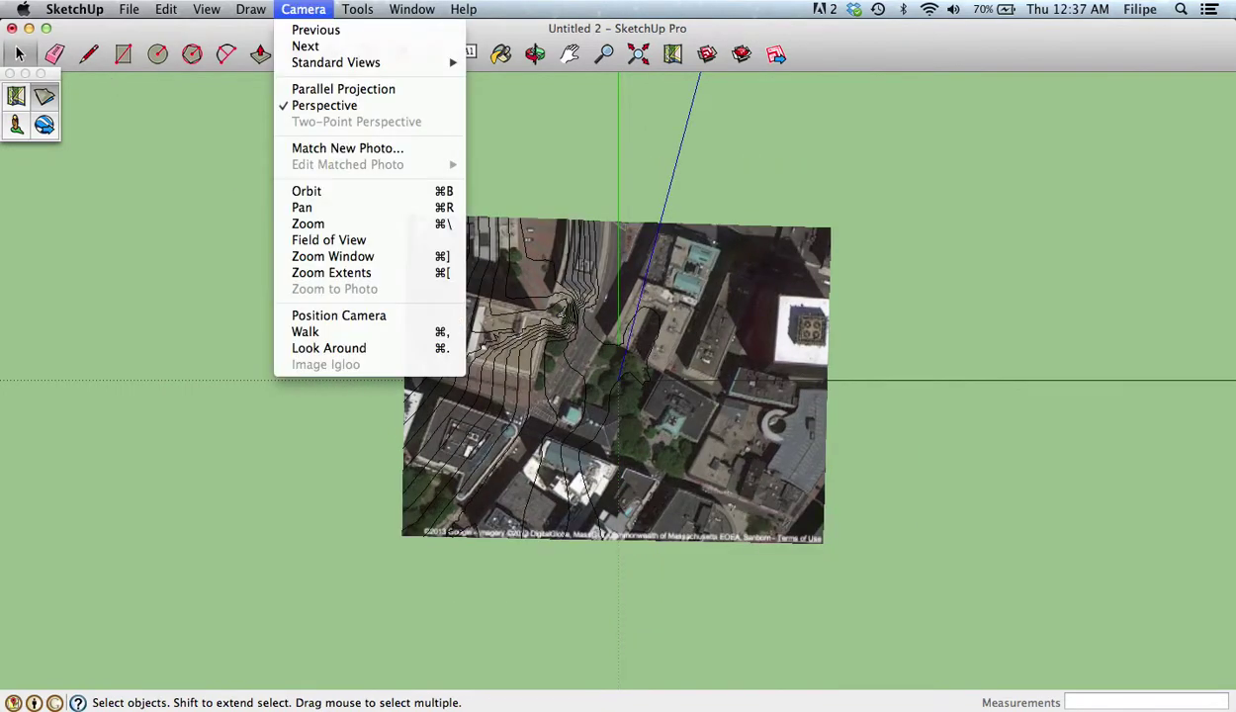
click(356, 97)
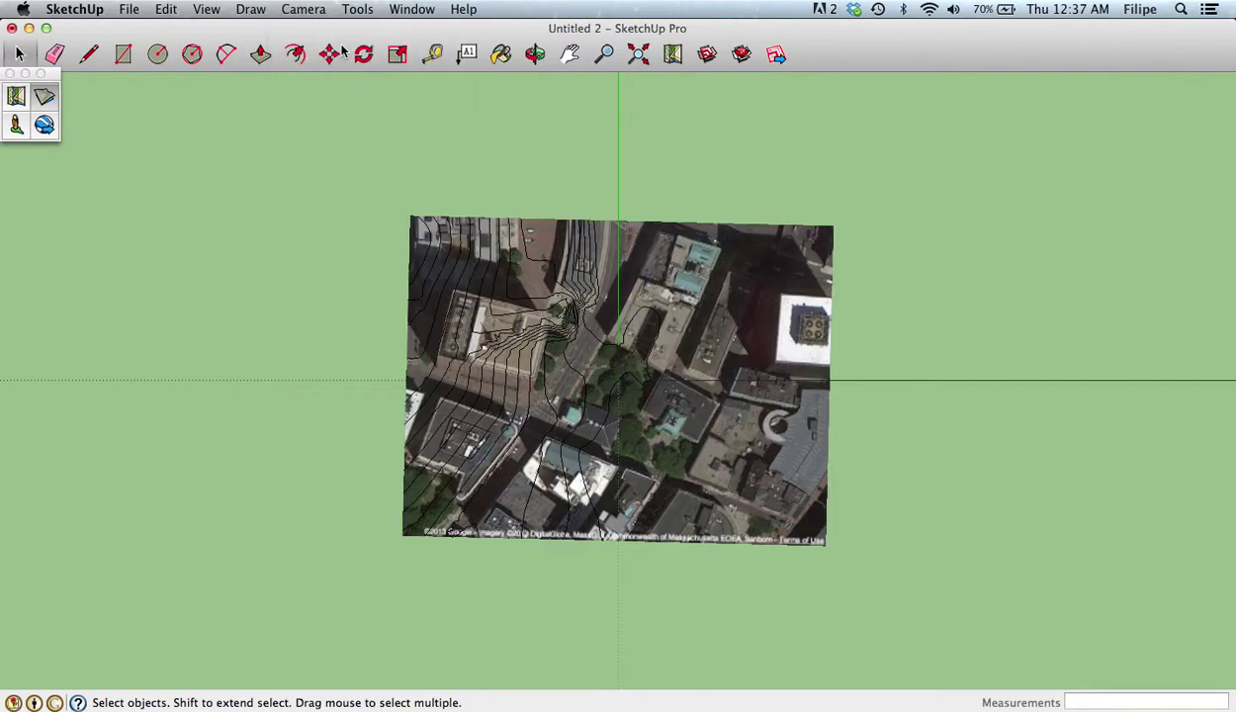
click(325, 14)
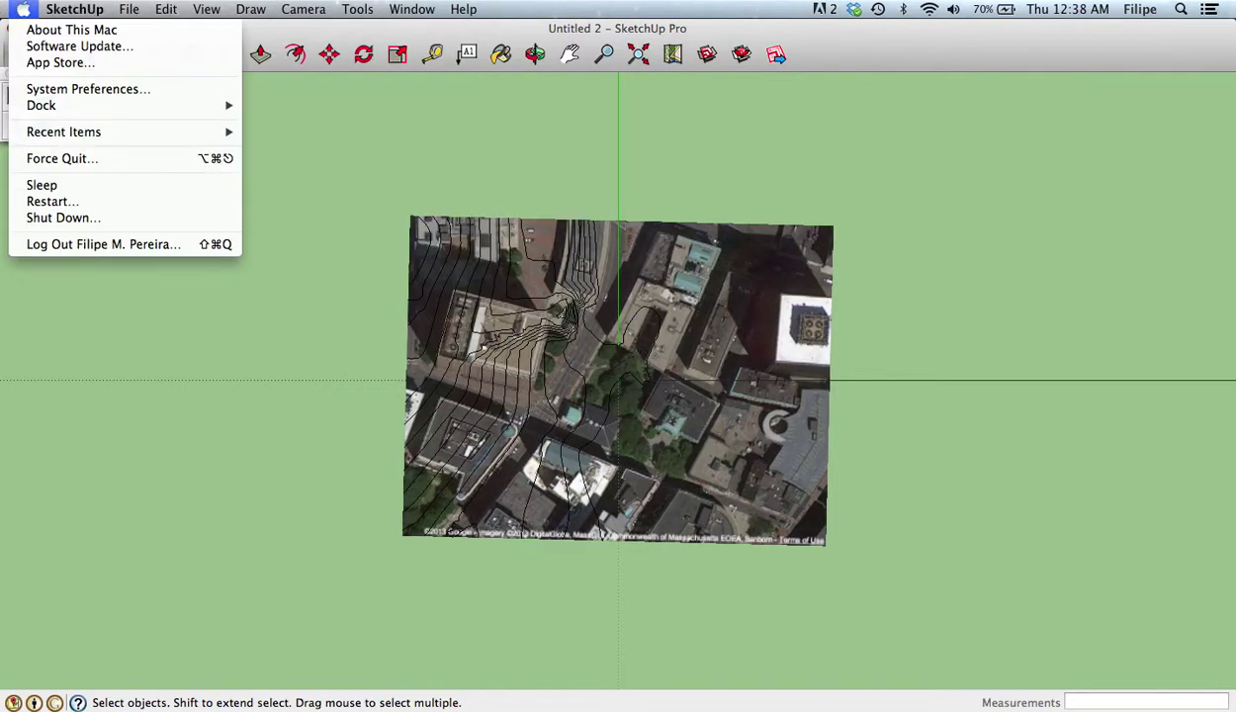
Export the model as an AutoCAD DWG named '3d Model DWG' and dismiss the audit alert
mouse_move(60, 11)
mouse_move(130, 10)
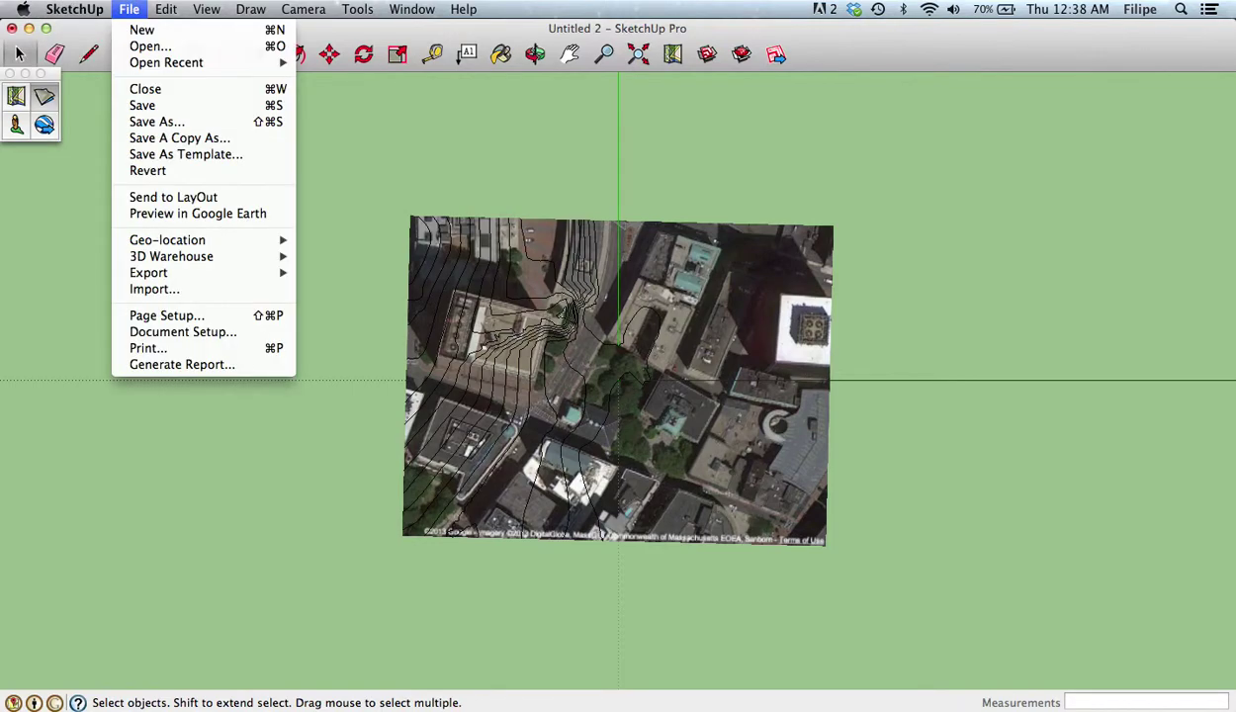
mouse_move(162, 274)
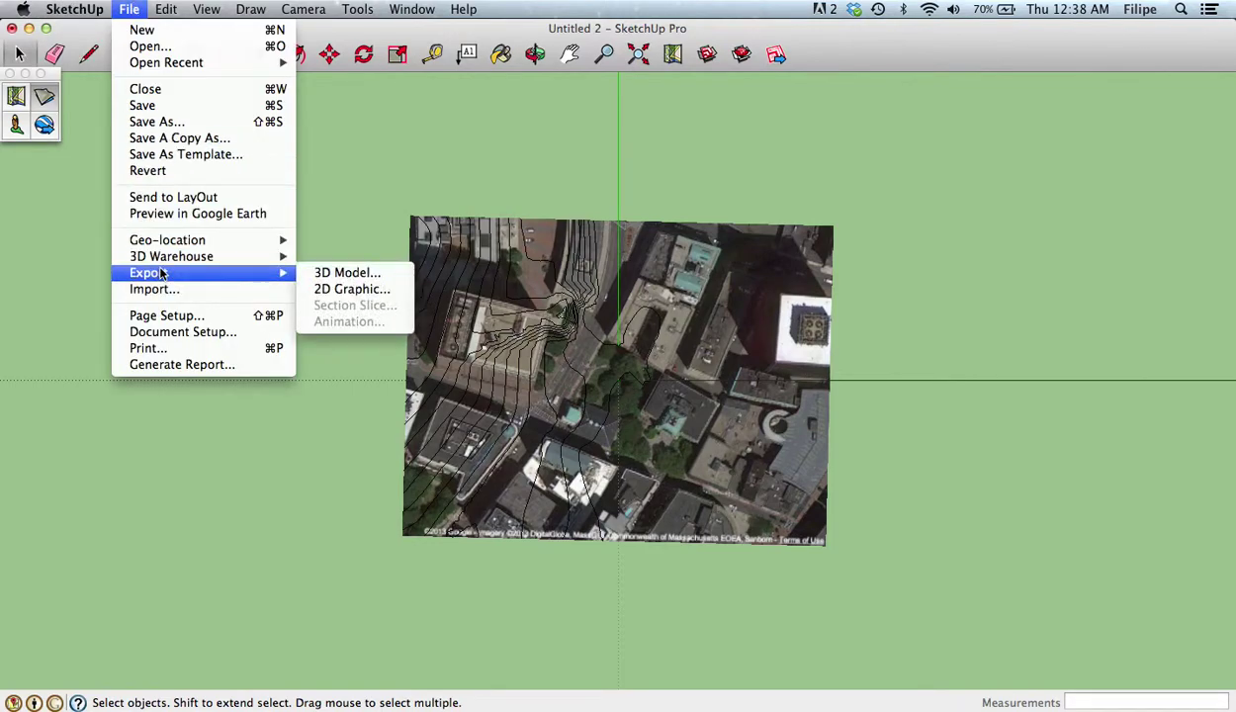
click(317, 274)
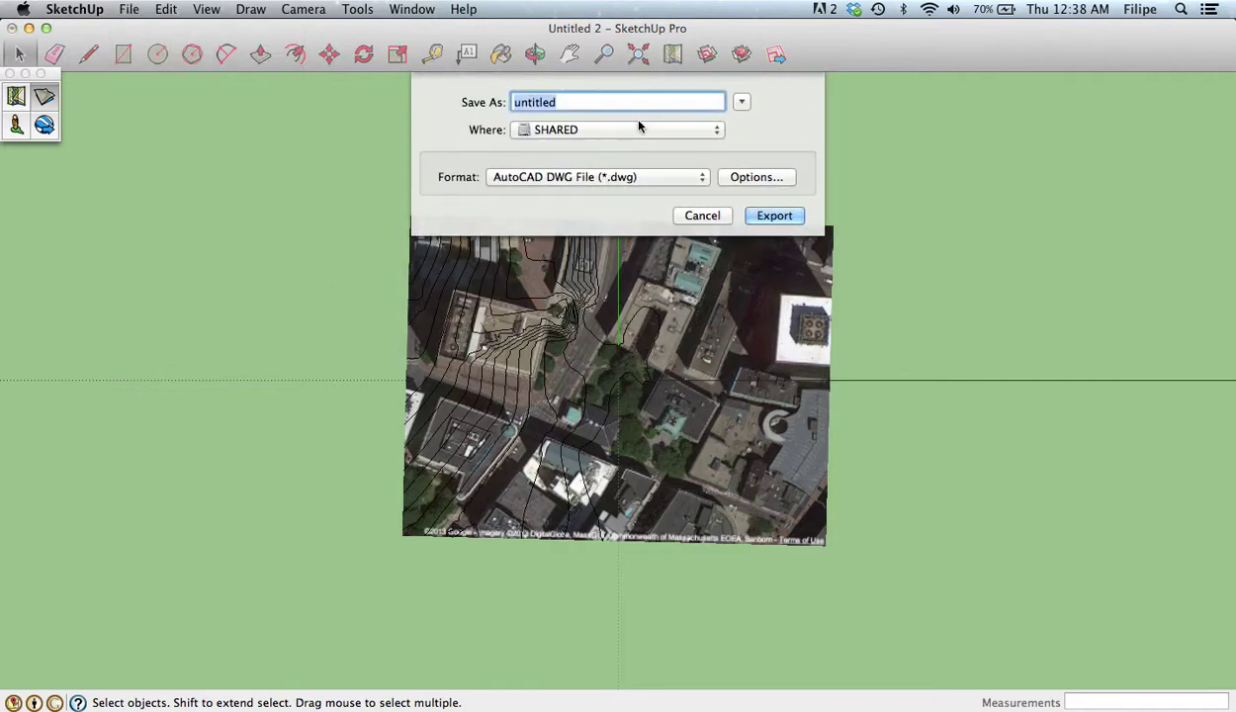
text(E)
text(3d Model)
text( DWG)
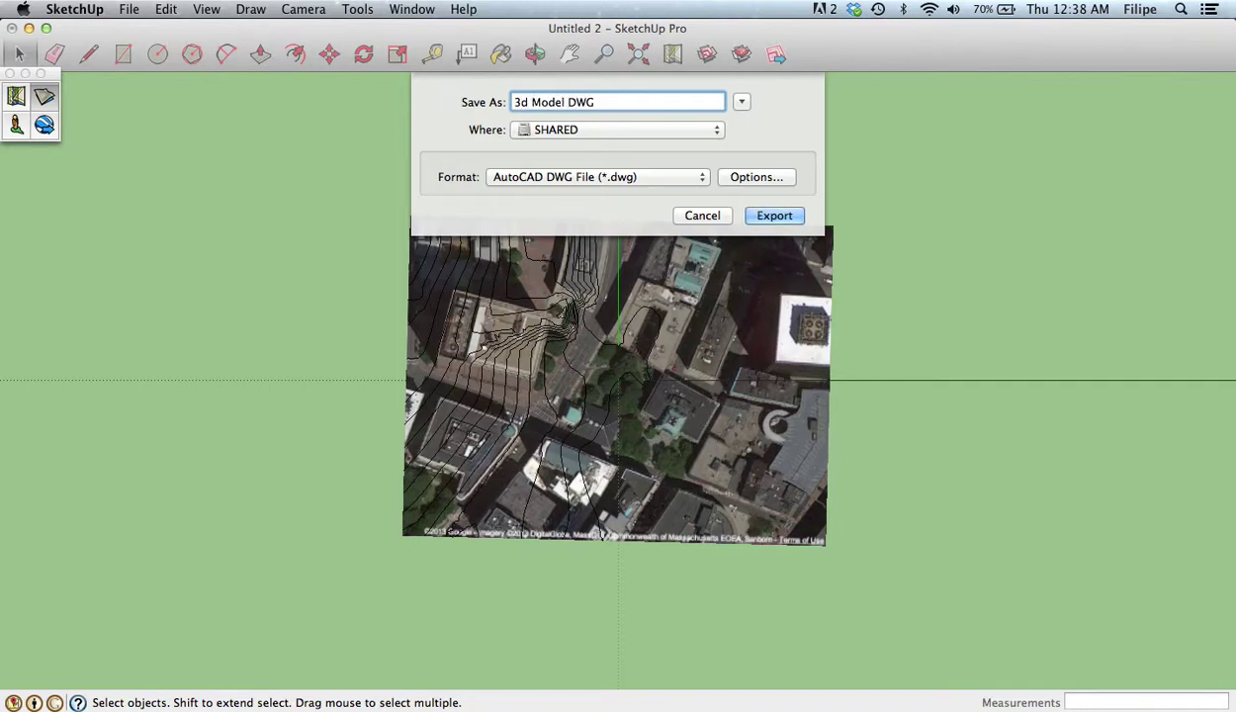
key(Return)
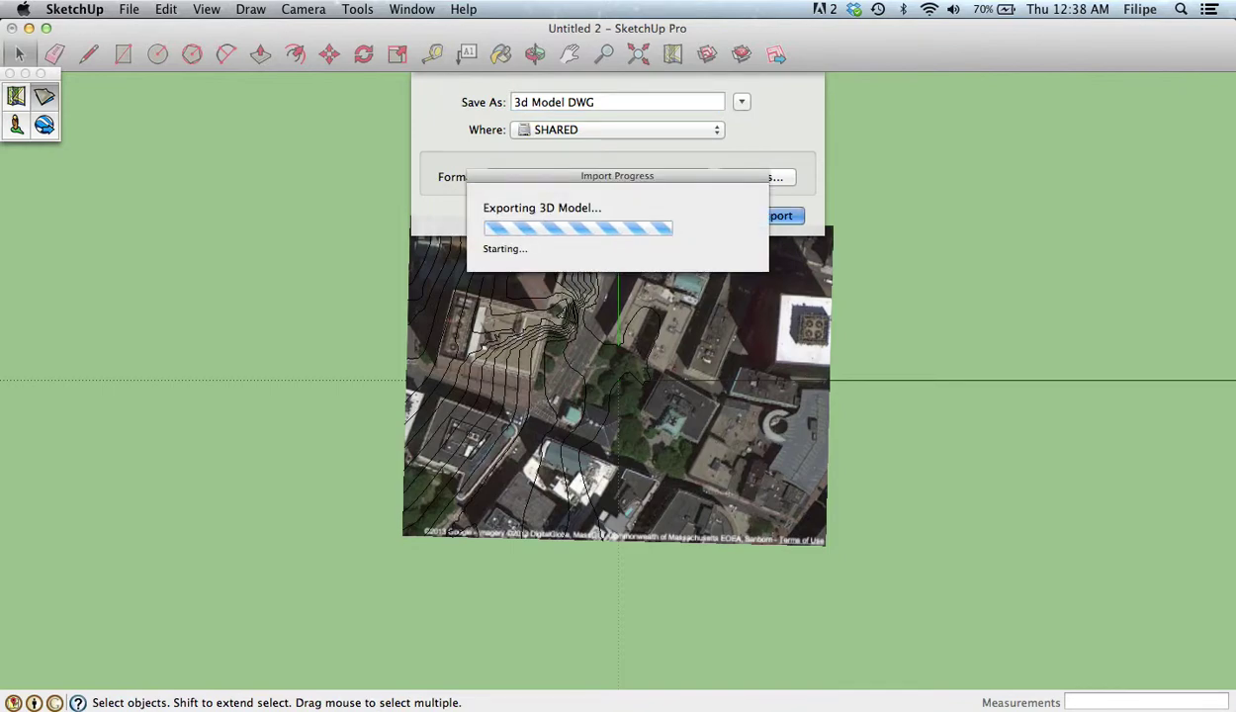
key(Return)
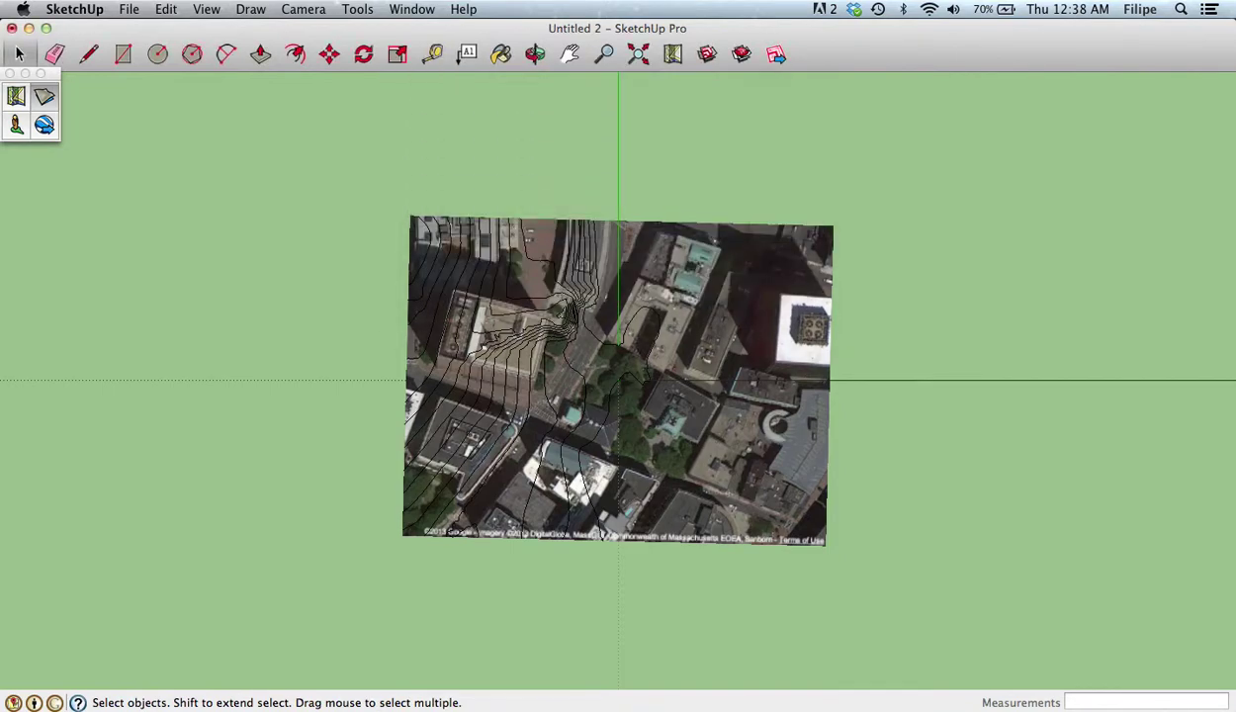